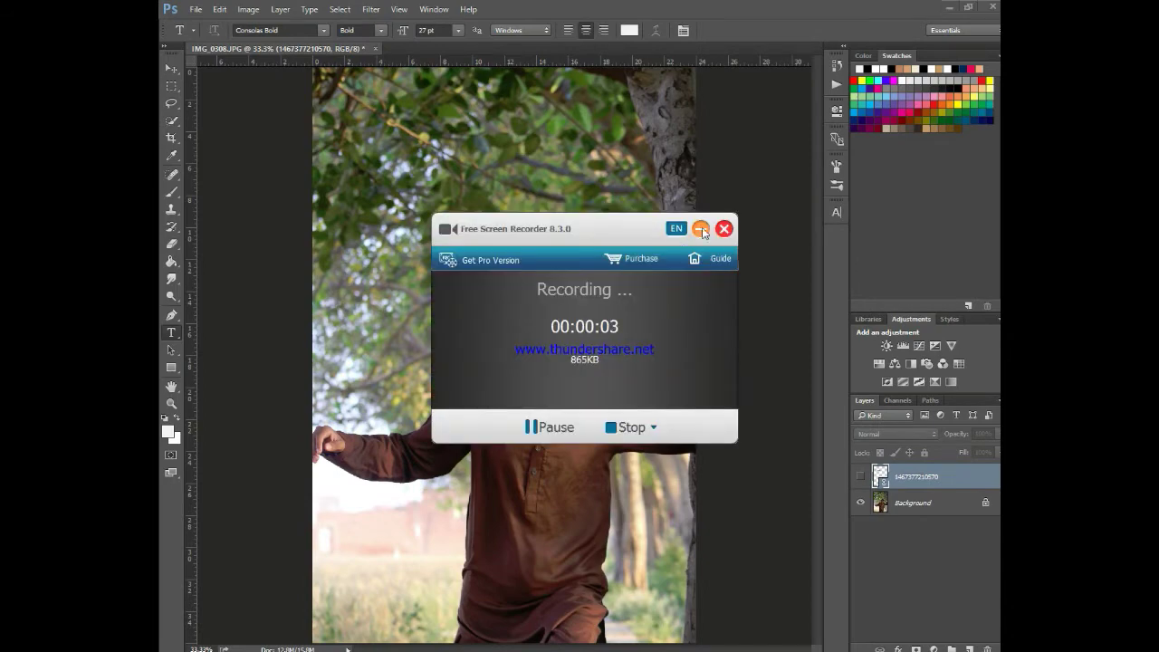
Step: Move the screen recorder off the photo and bring up the painting tool group
click(701, 229)
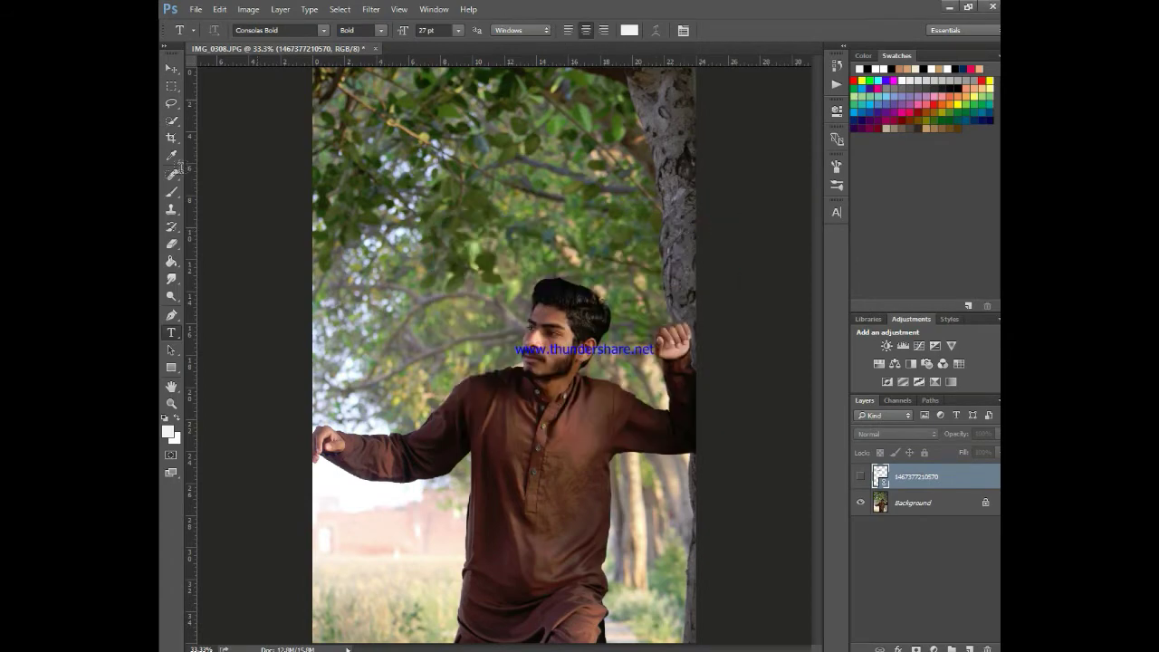
click(172, 192)
Step: Switch to the Mixer Brush, zoom to 100% on the face, and target the Background layer
click(223, 227)
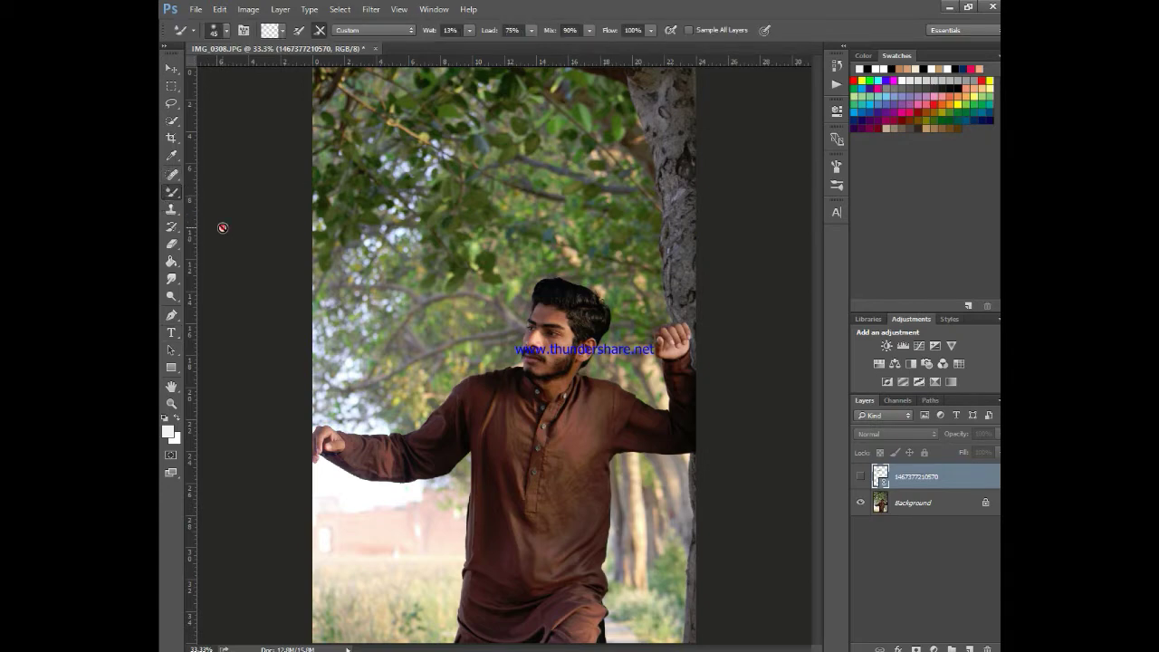
key(ctrl+plus)
key(ctrl+plus)
key(ctrl+plus)
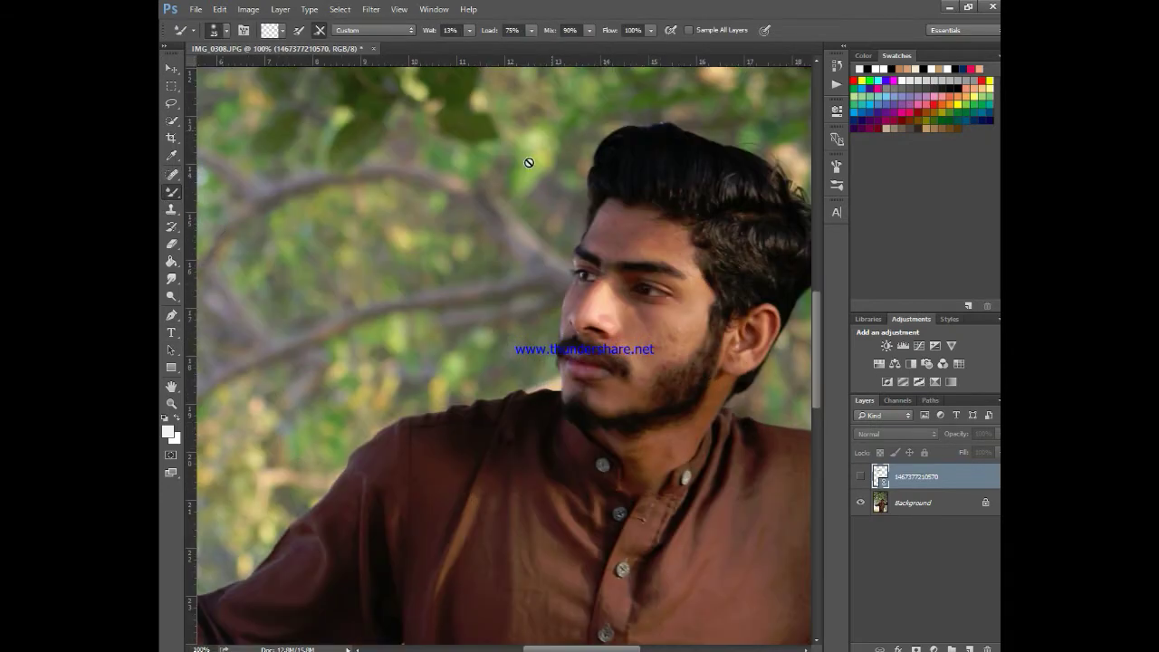
click(529, 162)
click(556, 251)
key(alt+bracketleft)
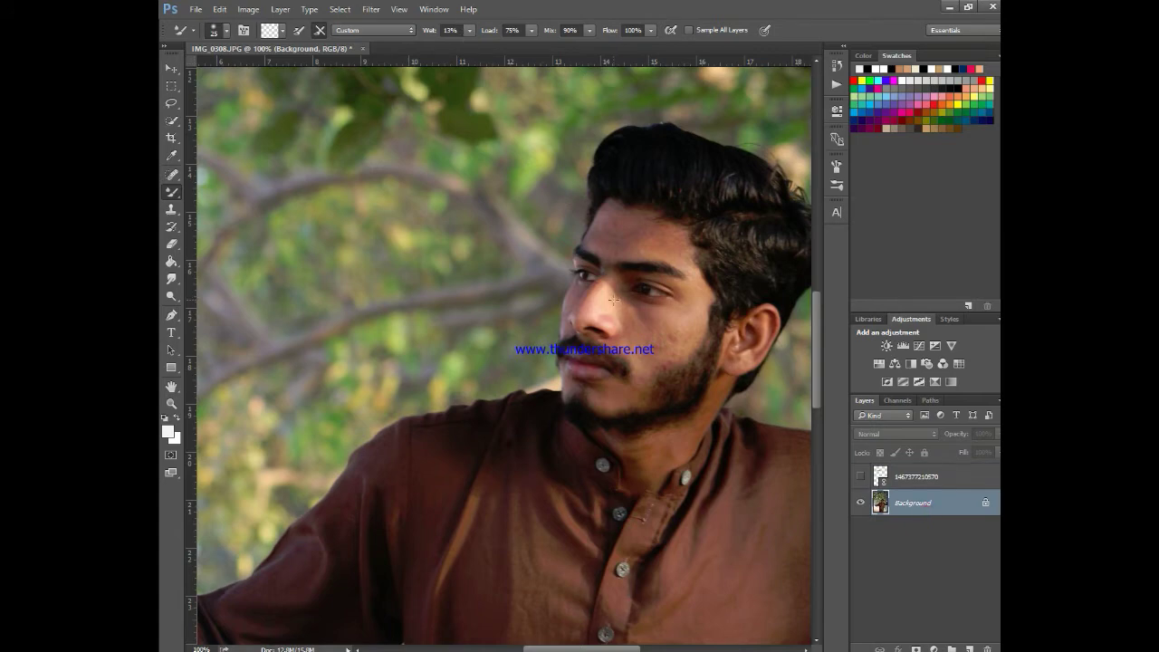
Step: Blend the forehead skin and the red spots on the cheek with brush sizes 30–40
click(639, 236)
key(bracketleft)
key(bracketright)
key(bracketleft)
key(bracketleft)
key(bracketright)
drag(662, 357, 651, 365)
Step: Smooth the skin on the lip with the mixer brush sized around 25–35
key(bracketleft)
key(bracketleft)
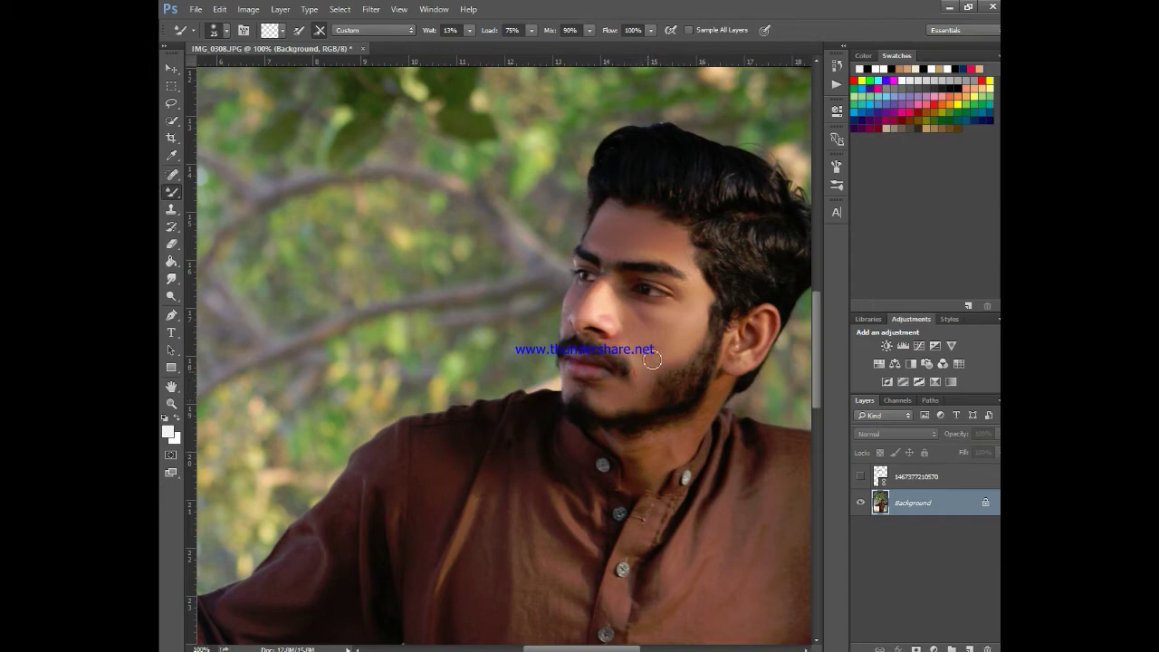
key(bracketright)
key(bracketright)
key(bracketleft)
key(bracketleft)
key(bracketleft)
key(bracketright)
key(bracketright)
key(bracketleft)
key(bracketleft)
key(bracketleft)
click(572, 370)
key(bracketright)
Step: Blend the mark on the jaw near the ear, then zoom out to 50%
scroll(733, 375, down, 2)
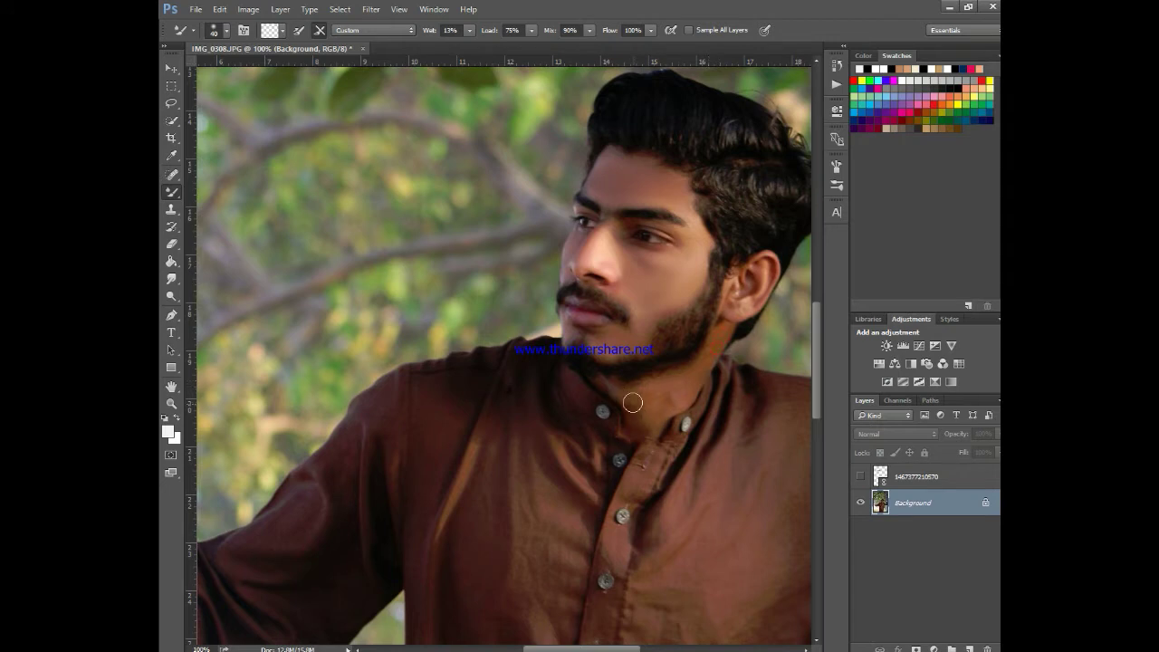
click(727, 327)
key(ctrl+z)
key(bracketleft)
key(bracketleft)
key(bracketleft)
key(bracketright)
key(bracketright)
key(bracketright)
key(ctrl+minus)
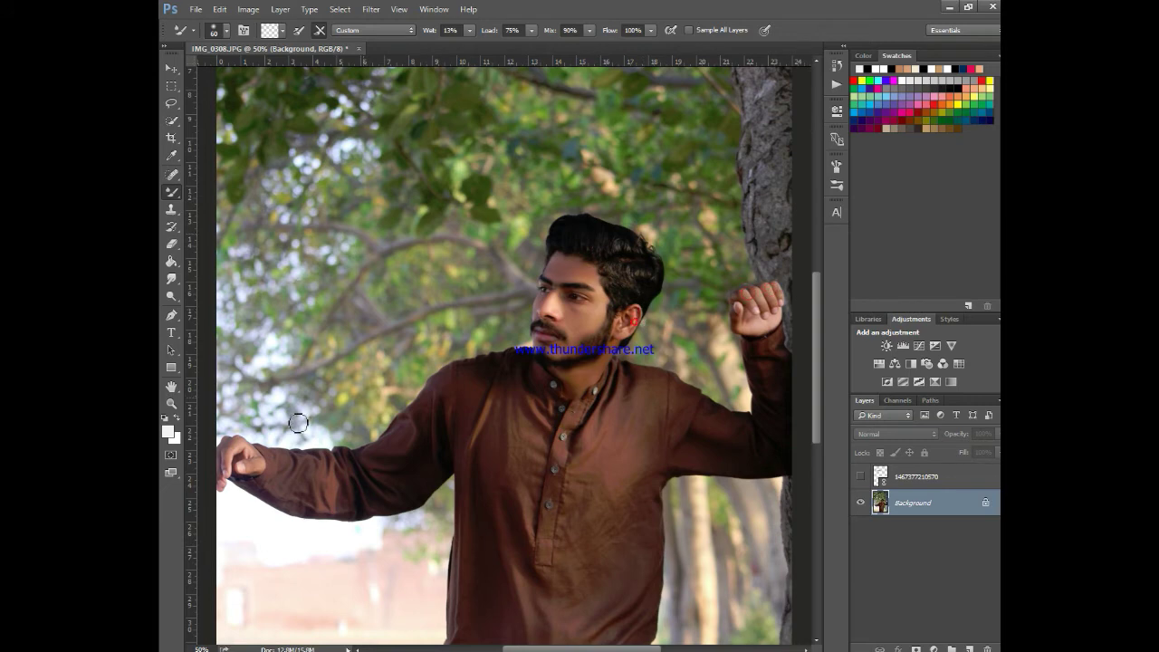
Step: Open the Camera Raw Filter's HSL saturation, leaving Oranges at 0 and Reds at about +18
click(372, 9)
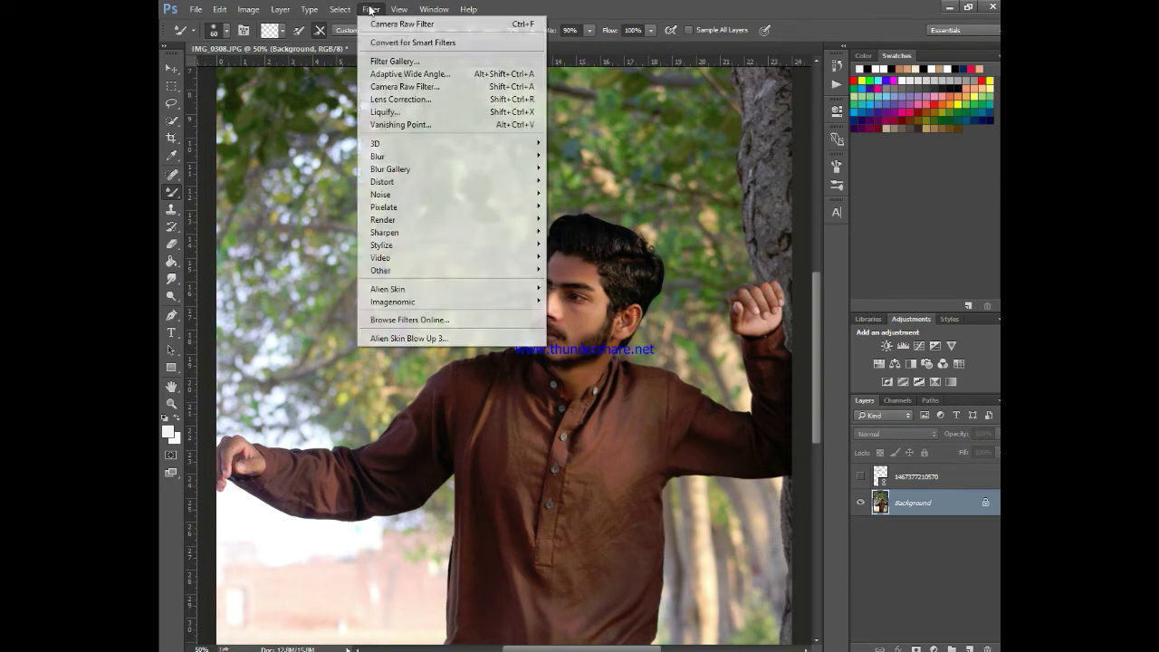
click(396, 87)
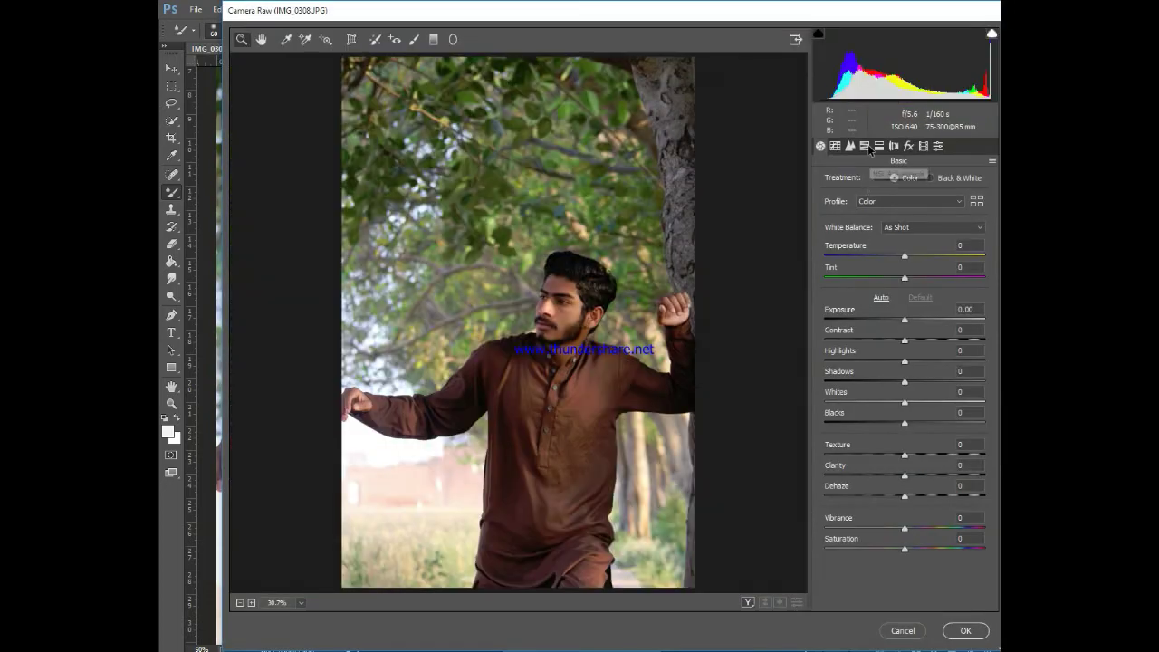
click(868, 148)
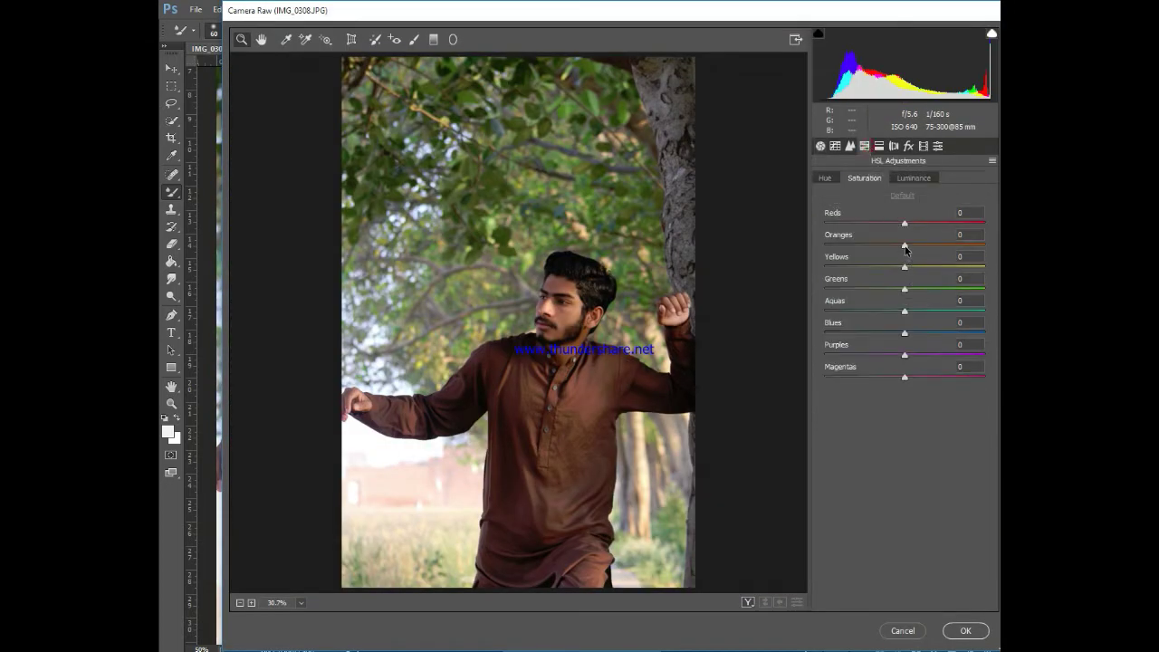
mouse_move(913, 246)
mouse_down()
mouse_move(886, 251)
mouse_move(984, 267)
mouse_up()
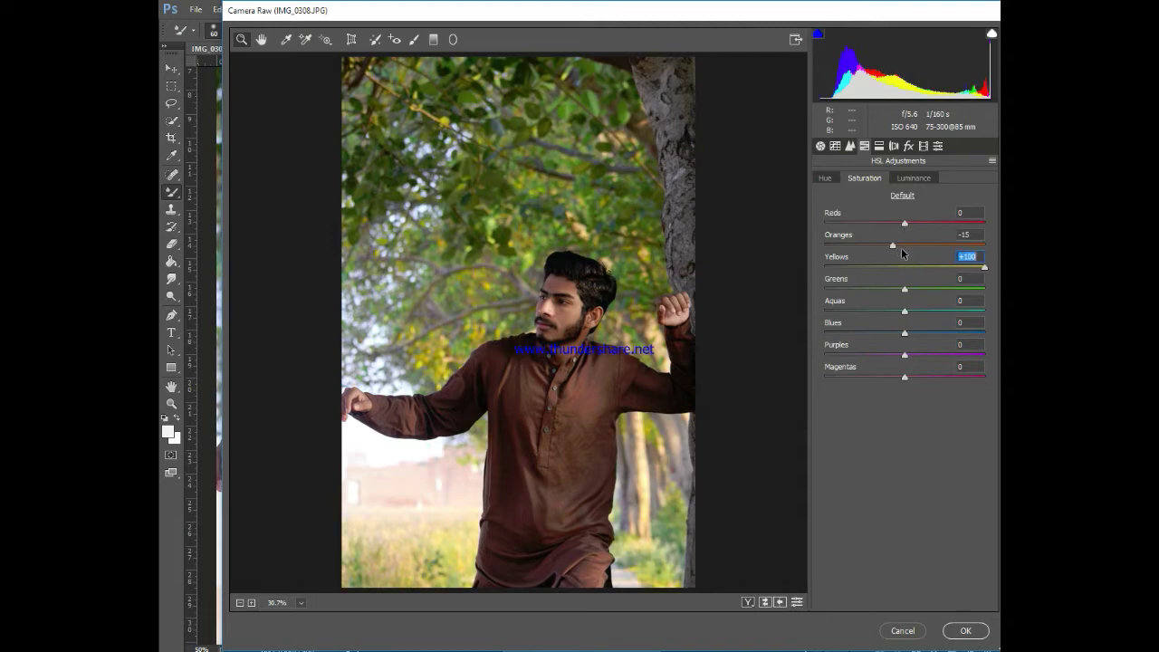
double_click(904, 246)
drag(910, 223, 918, 224)
Step: Raise the Reds and Oranges luminance to +100
click(900, 180)
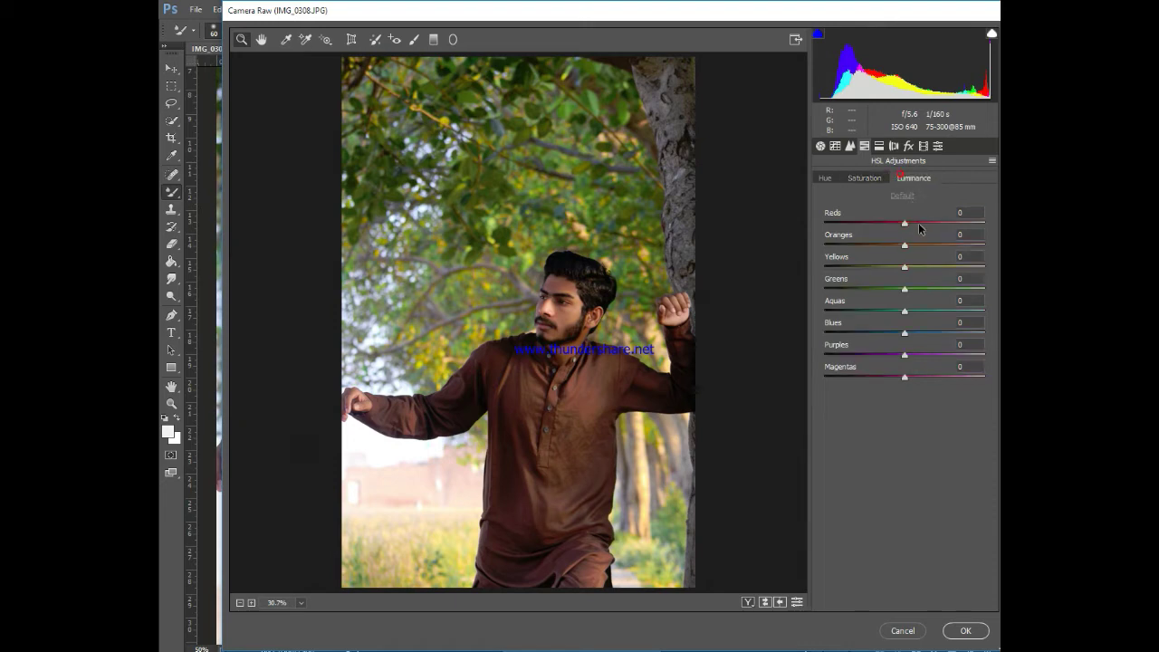
mouse_move(919, 225)
mouse_down()
mouse_move(940, 223)
mouse_move(937, 246)
mouse_up()
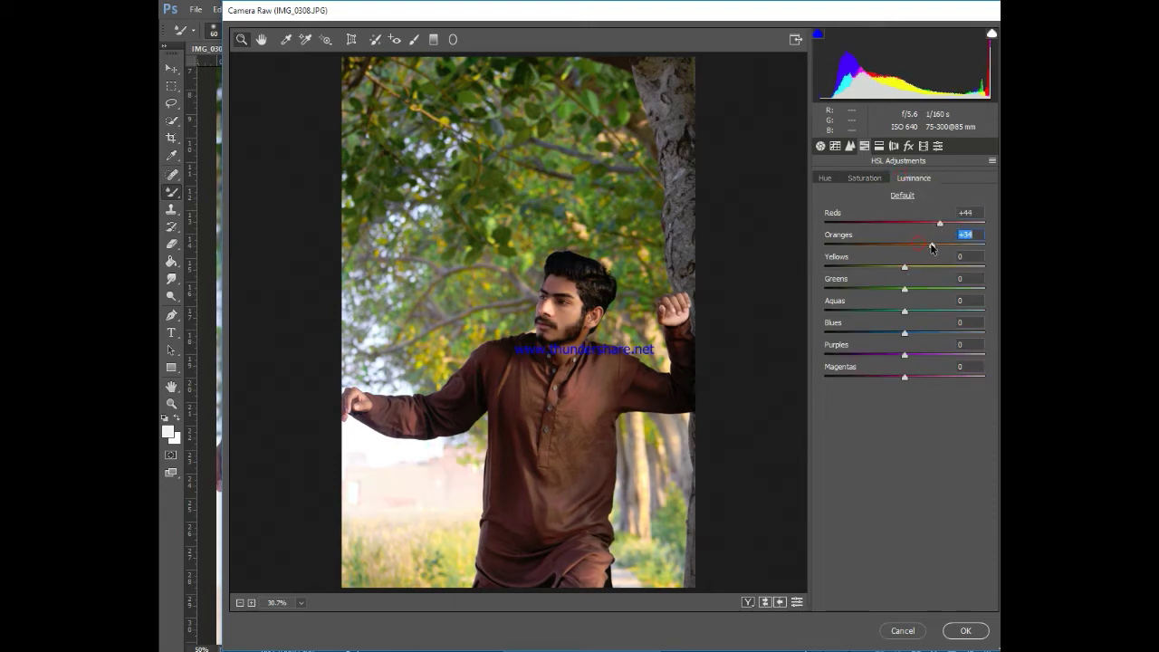
drag(931, 246, 966, 248)
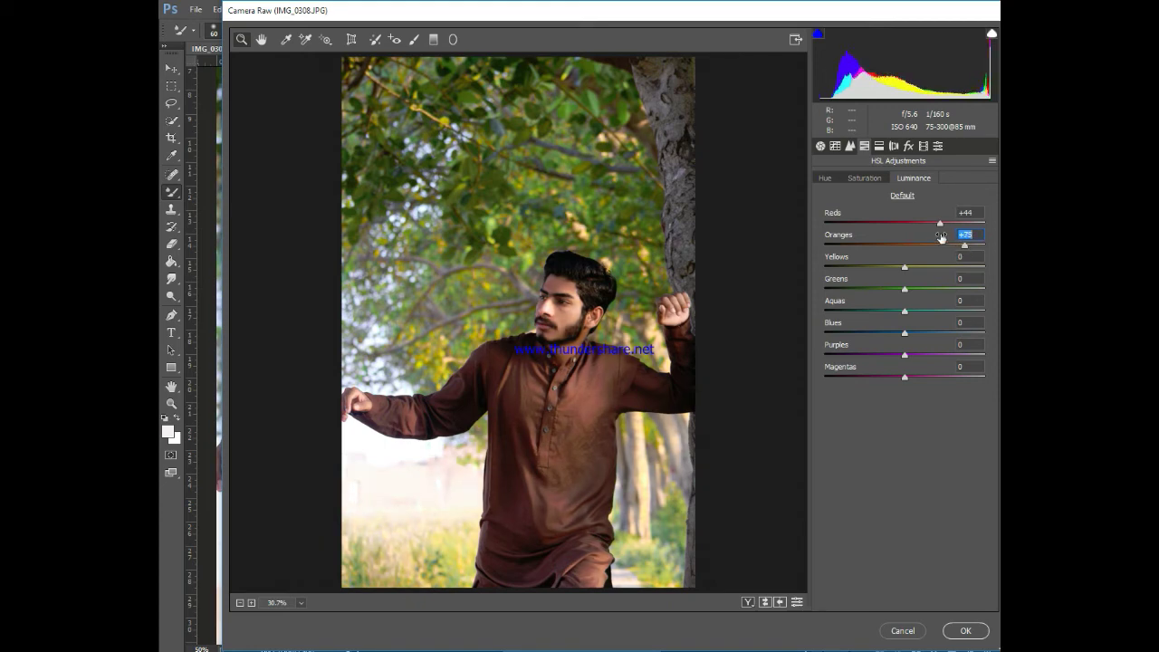
mouse_move(940, 224)
mouse_down()
mouse_move(987, 226)
mouse_move(987, 247)
mouse_up()
mouse_move(928, 268)
mouse_down()
mouse_move(902, 270)
mouse_move(913, 290)
mouse_move(935, 290)
mouse_up()
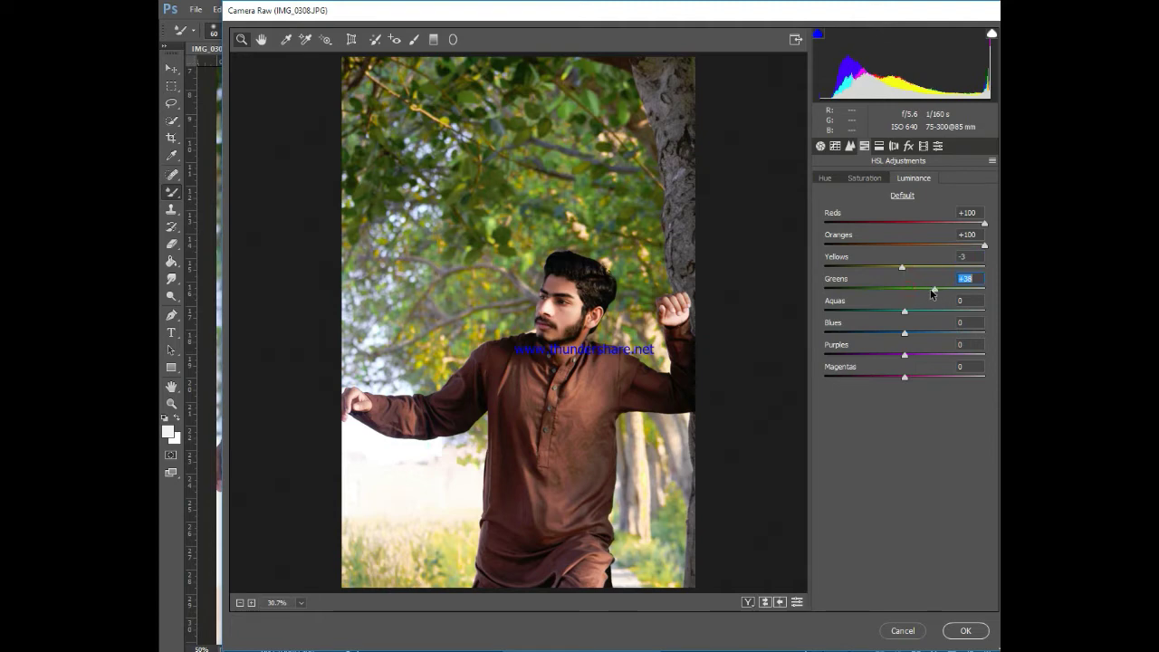
Step: Set HSL saturation to Greens +100 and Aquas +38, easing Oranges slightly down
click(864, 178)
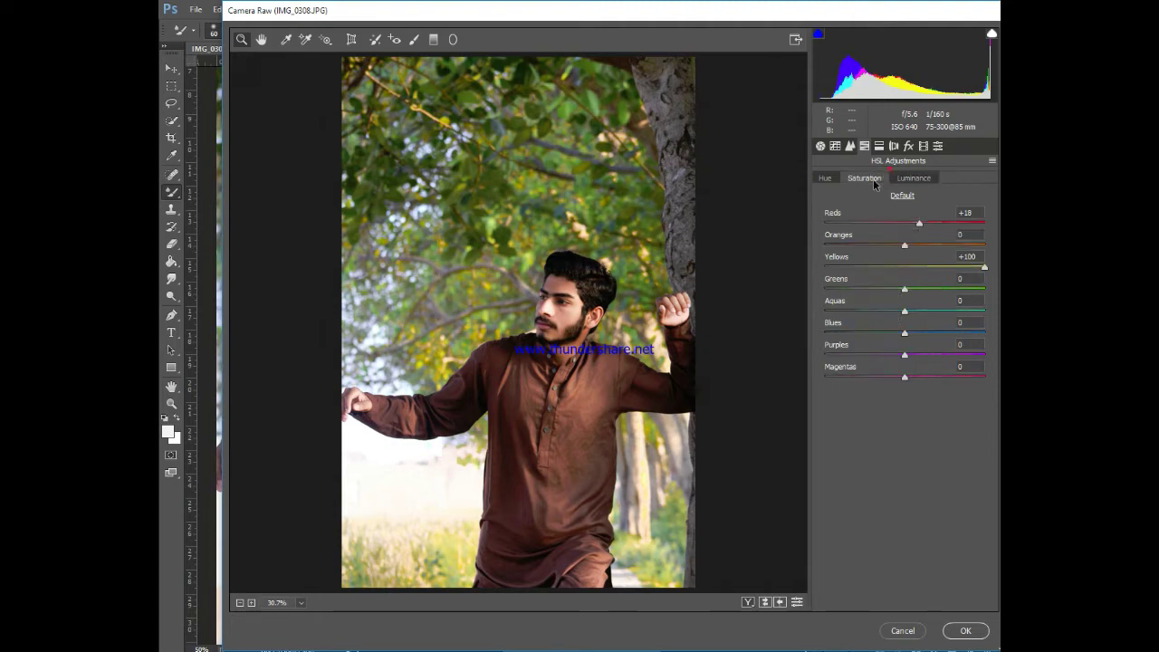
drag(921, 290, 987, 290)
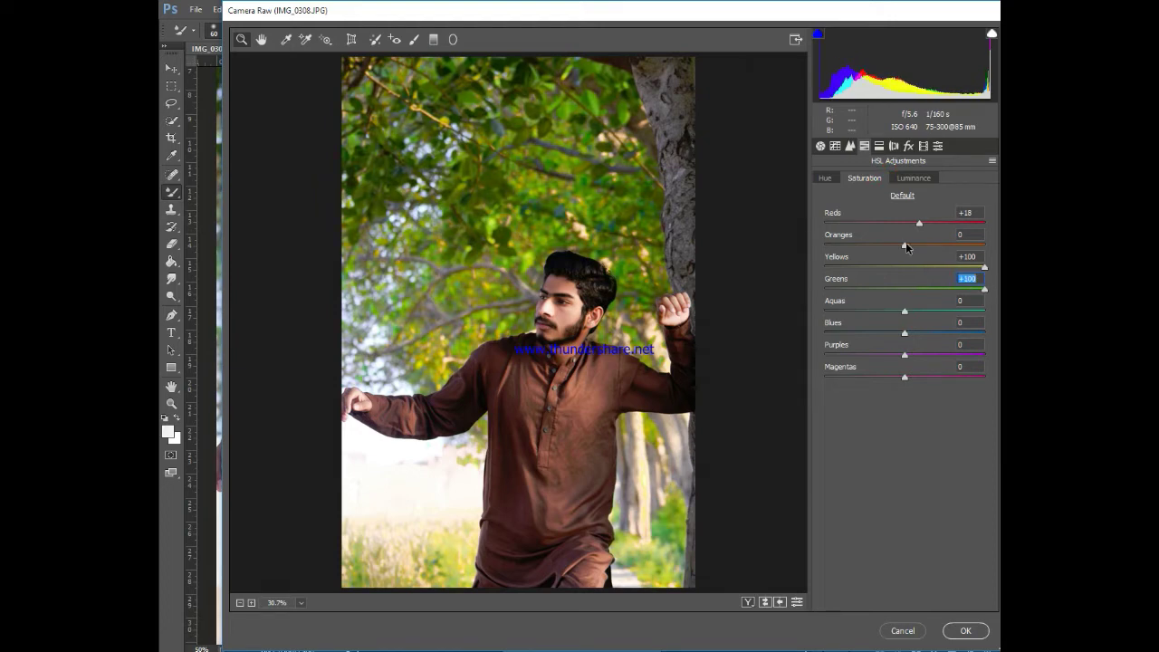
drag(905, 245, 903, 245)
mouse_move(905, 312)
mouse_down()
mouse_move(924, 312)
mouse_move(924, 333)
mouse_up()
Step: Add a -18 post-crop vignette and apply the Camera Raw grade
click(910, 147)
drag(903, 319, 890, 318)
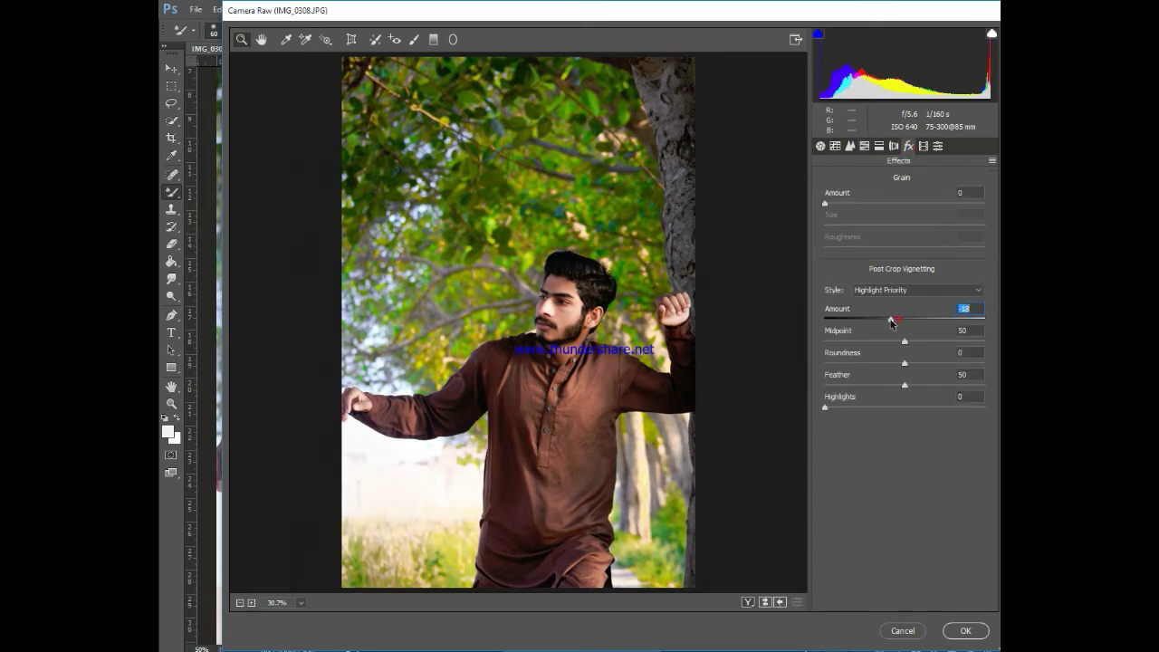
click(982, 637)
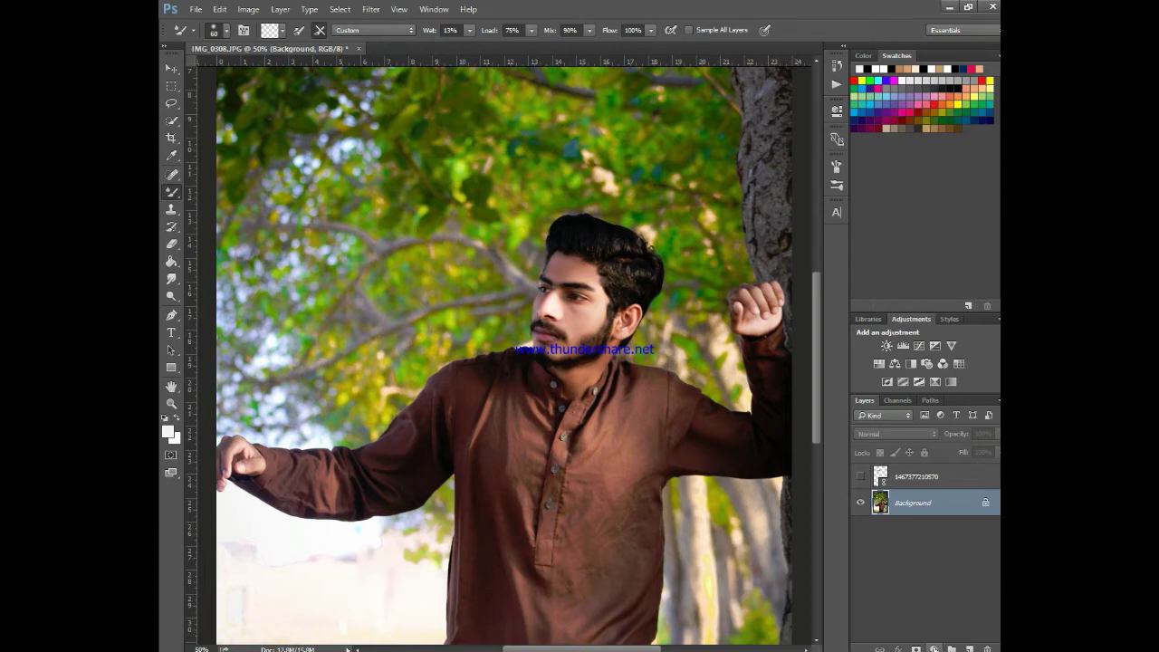
Step: Add a Selective Color layer with Yellows at Cyan +100, Magenta -25, Yellow -100, Black +100
click(935, 649)
click(910, 642)
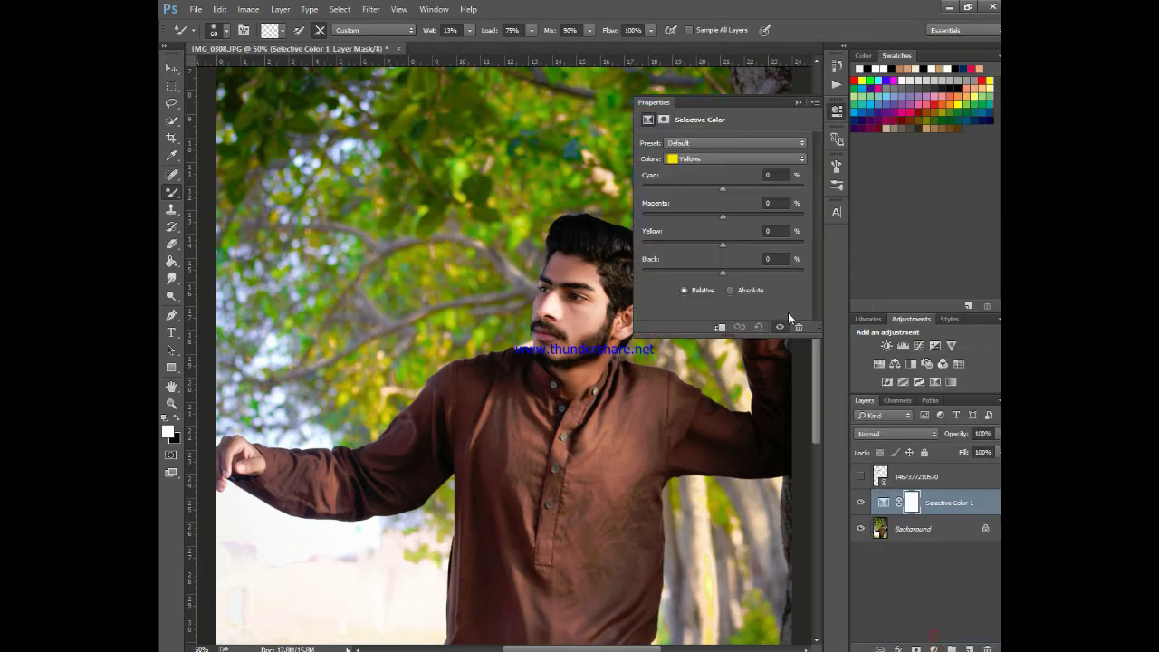
mouse_move(722, 186)
mouse_down()
mouse_move(695, 190)
mouse_move(832, 205)
mouse_up()
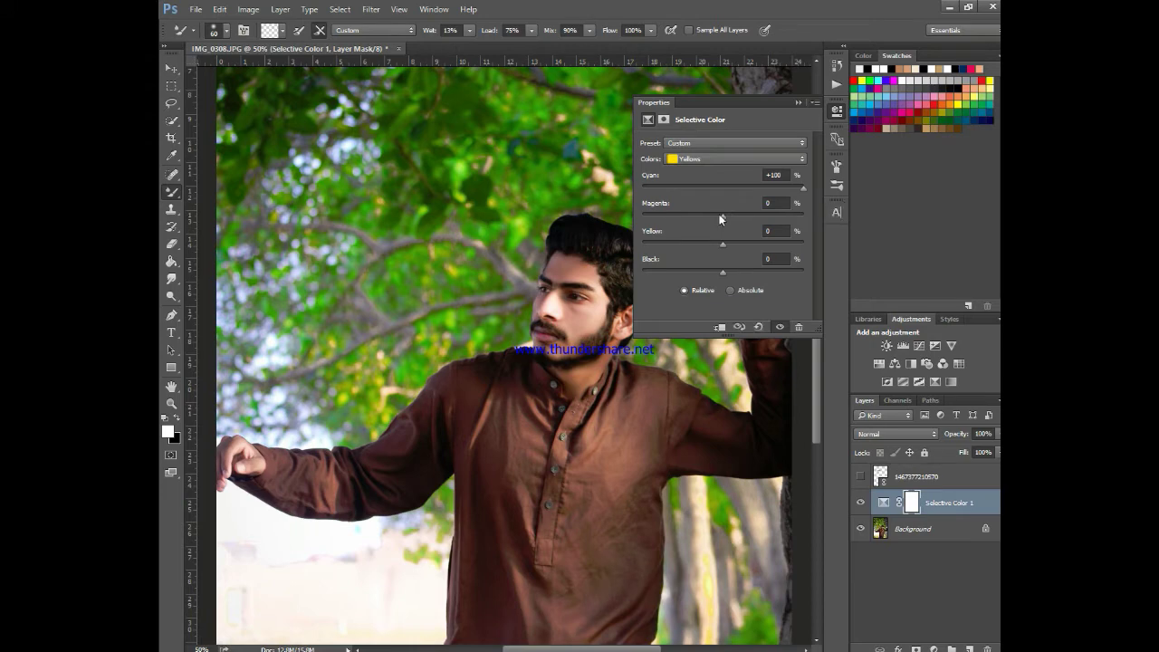
drag(721, 215, 702, 216)
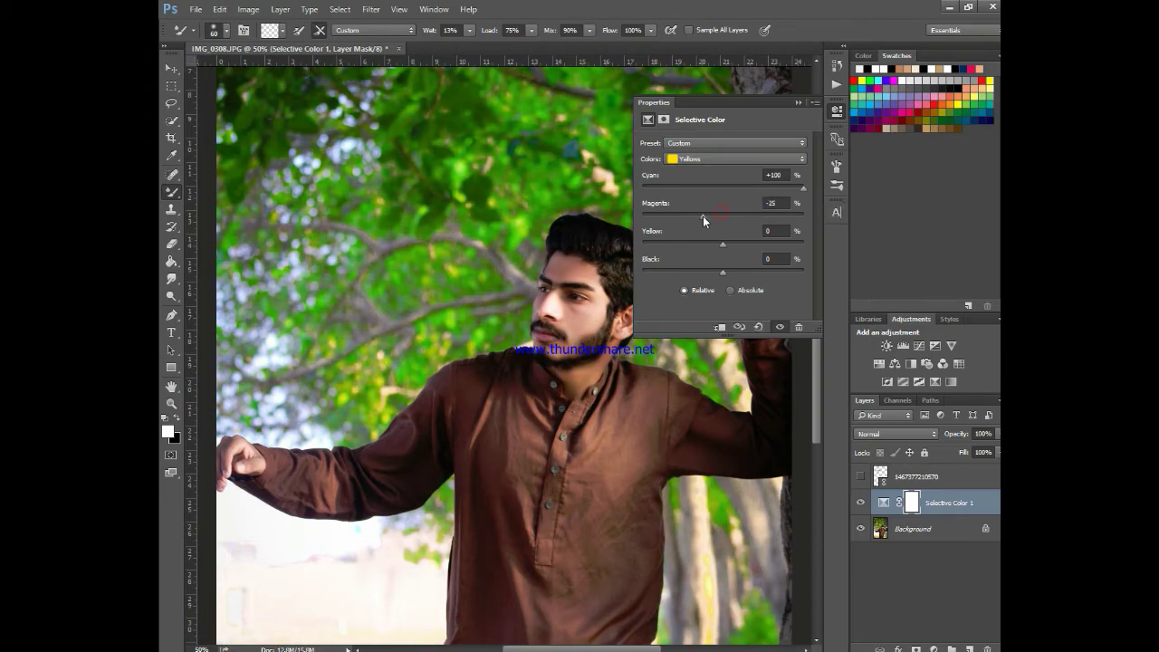
drag(722, 246, 628, 243)
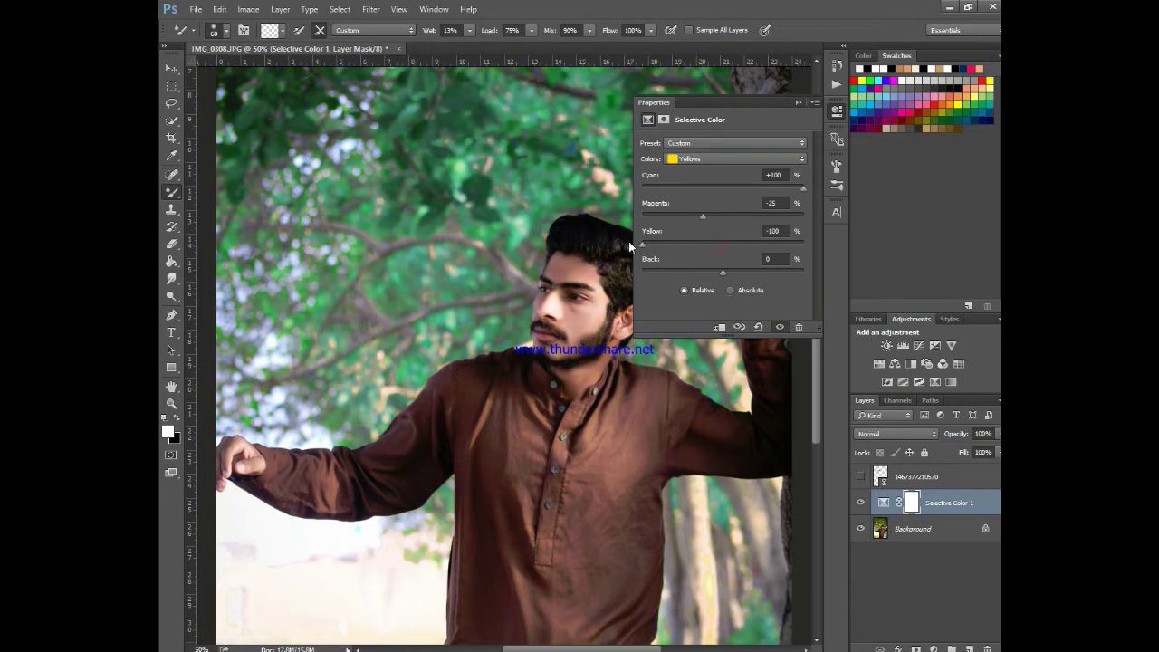
mouse_move(722, 271)
mouse_down()
mouse_move(704, 272)
mouse_move(740, 273)
mouse_up()
drag(732, 273, 835, 269)
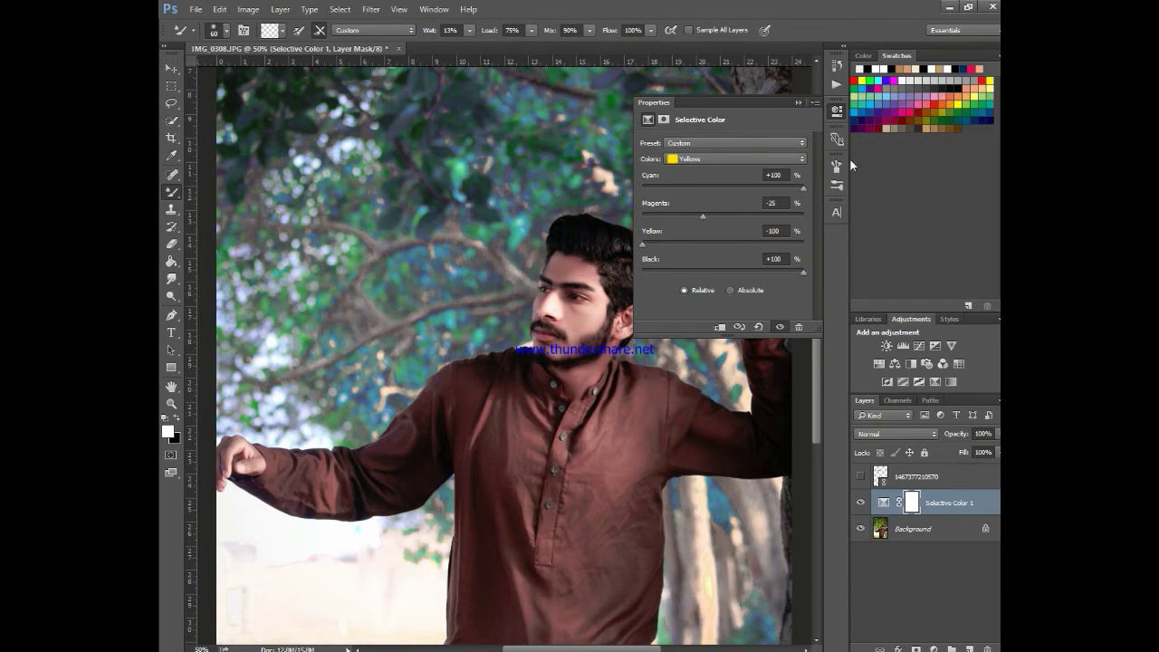
Step: Set the Cyans range to Cyan +100, Magenta +90, Yellow +96, Black -69
click(769, 158)
click(712, 204)
drag(654, 195, 815, 198)
drag(706, 216, 795, 217)
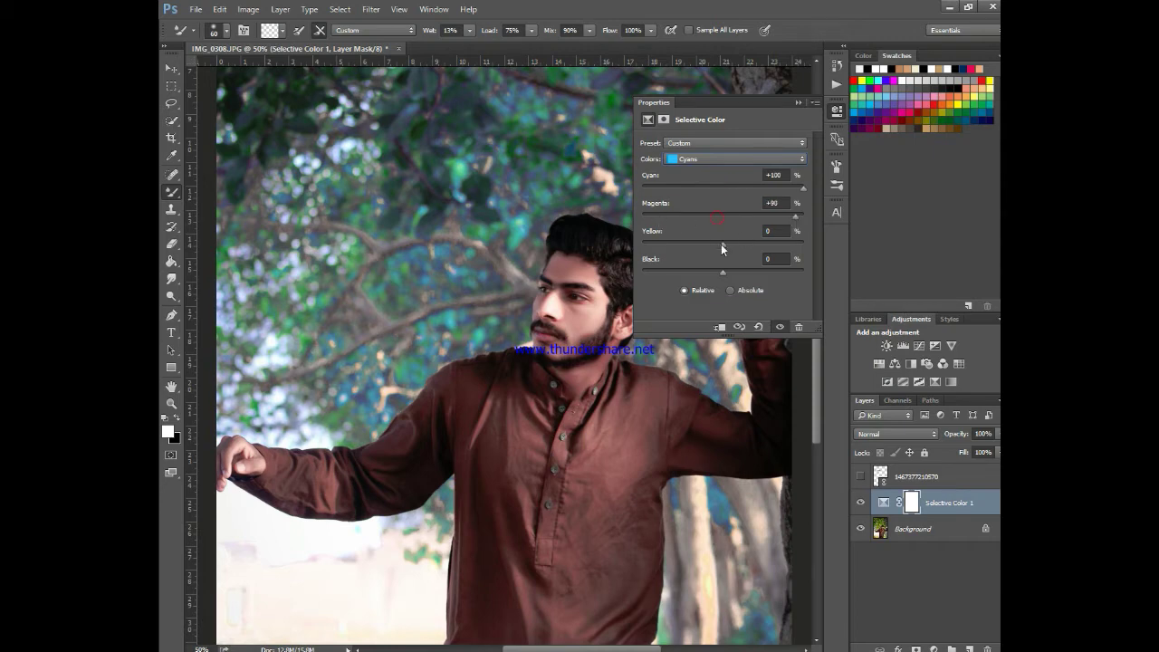
drag(723, 273, 793, 273)
drag(715, 287, 668, 288)
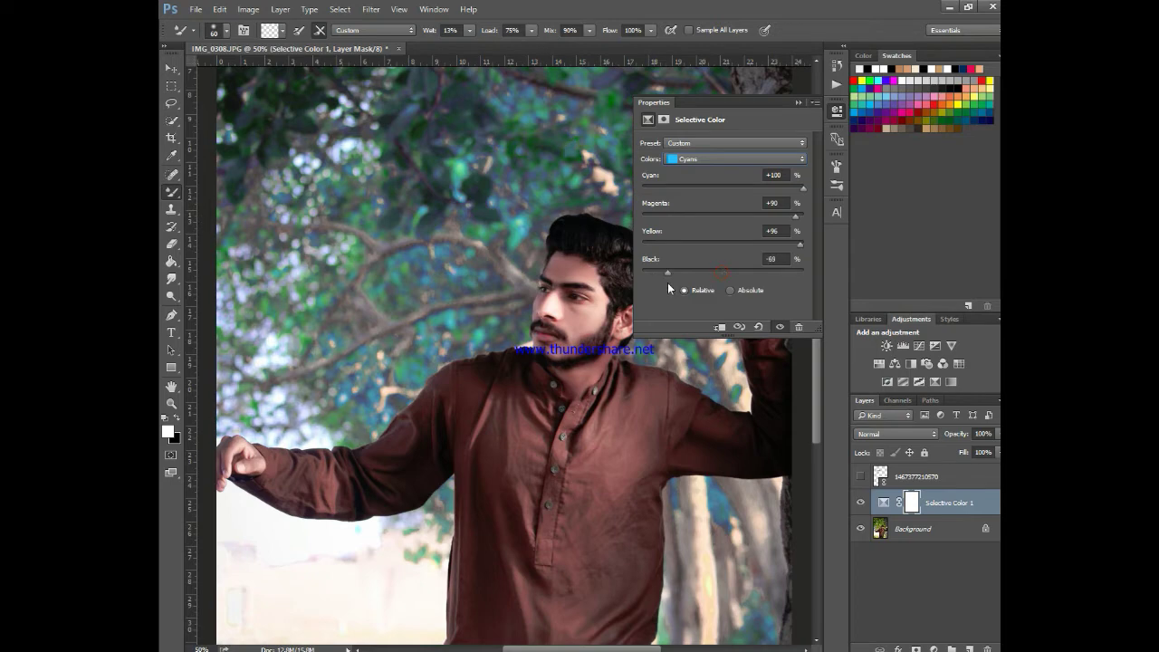
Step: Shift the Blues range to Cyan -46, Magenta +65, Yellow -93 with lower black, then zoom out
click(715, 159)
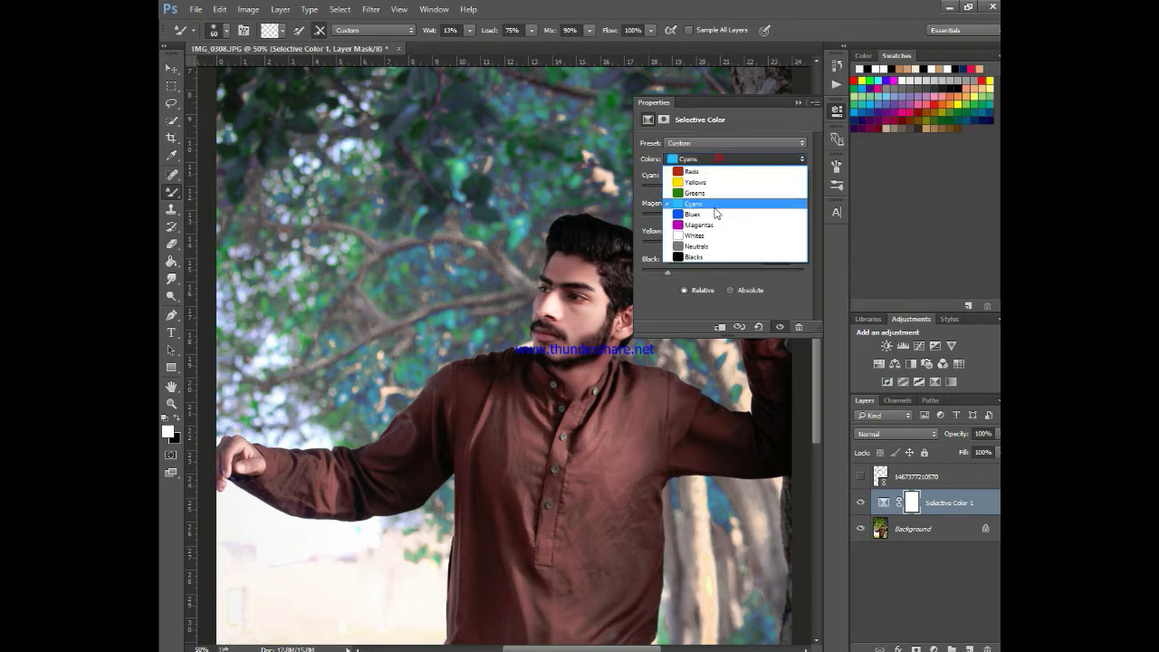
click(733, 189)
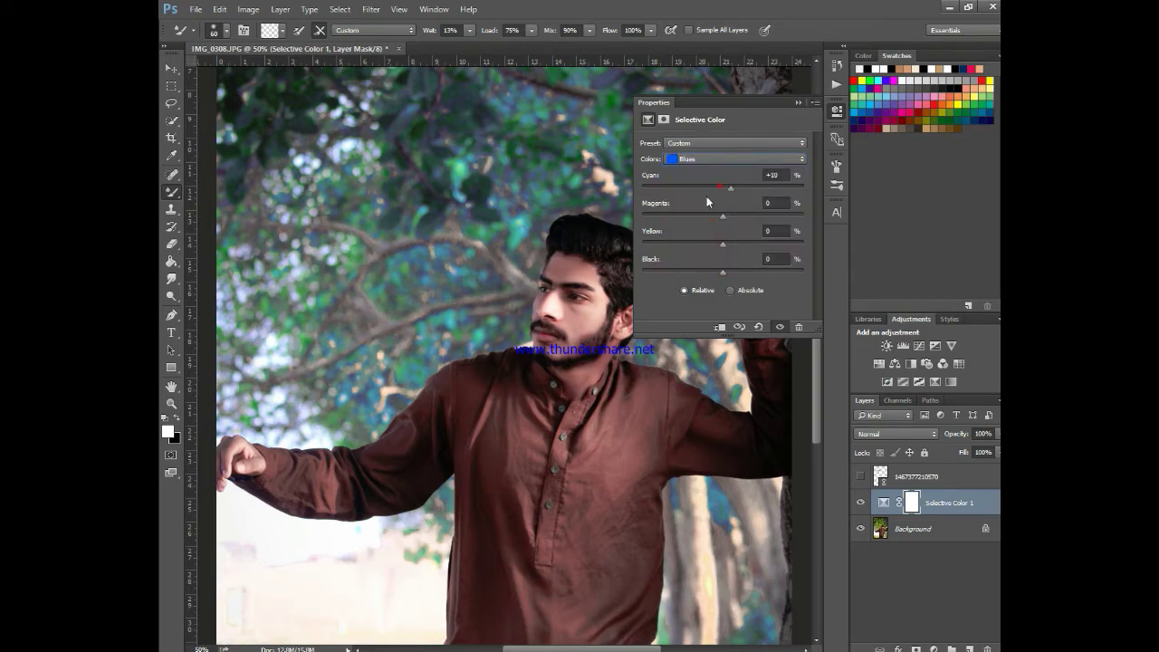
drag(723, 216, 775, 217)
drag(717, 244, 640, 246)
drag(721, 273, 640, 271)
key(ctrl+minus)
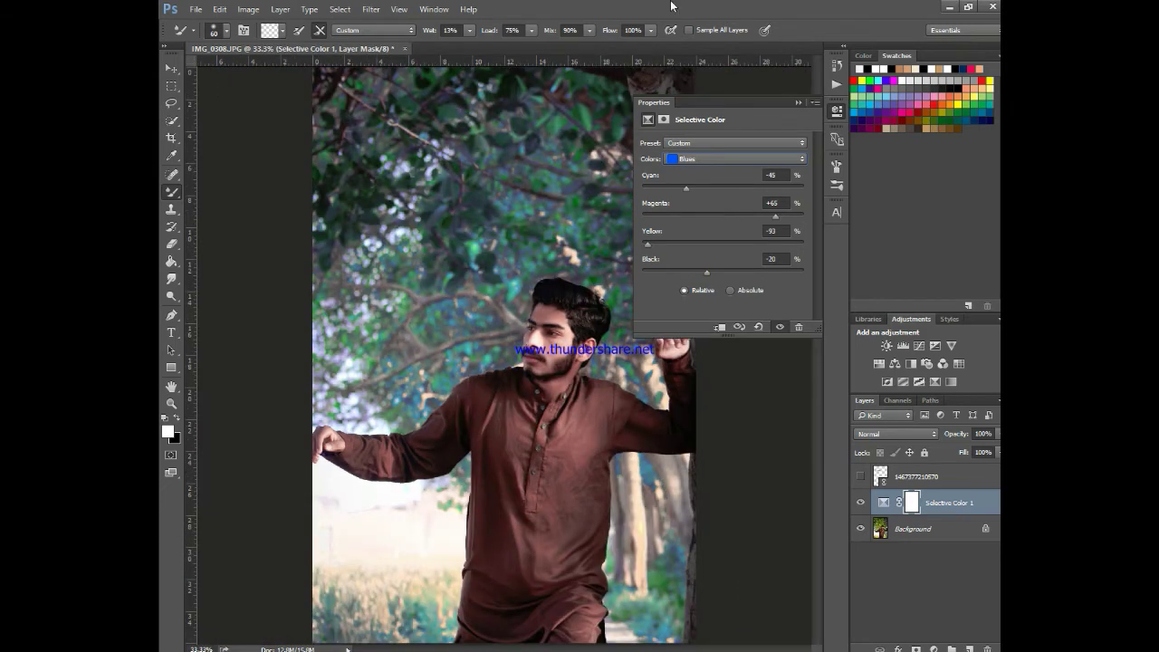
Step: Set the Greens range to Cyan +65, Magenta -2, Yellow -40 and collapse the Properties panel
click(725, 159)
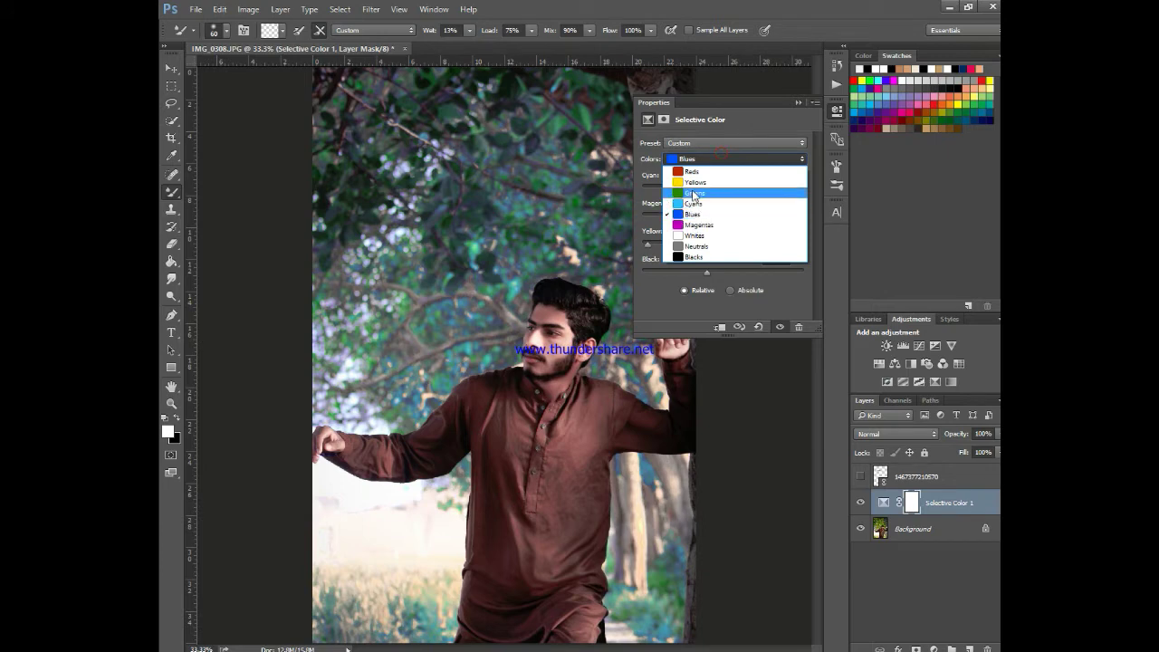
click(695, 193)
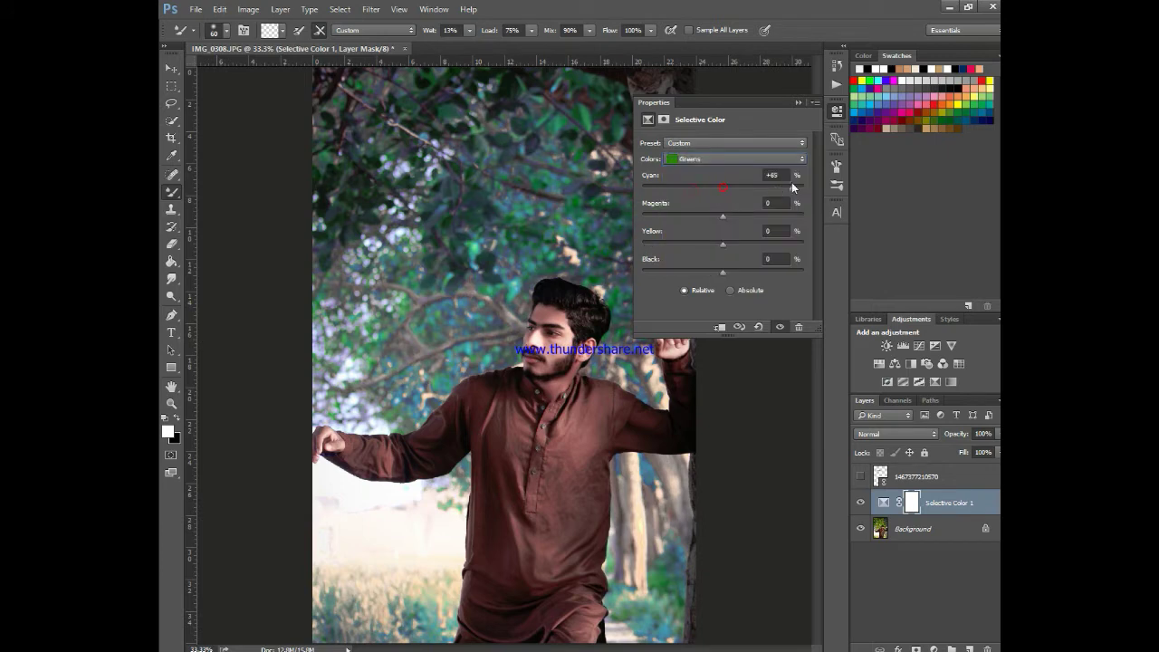
mouse_move(750, 218)
mouse_down()
mouse_move(676, 217)
mouse_move(721, 215)
mouse_move(721, 245)
mouse_up()
click(798, 103)
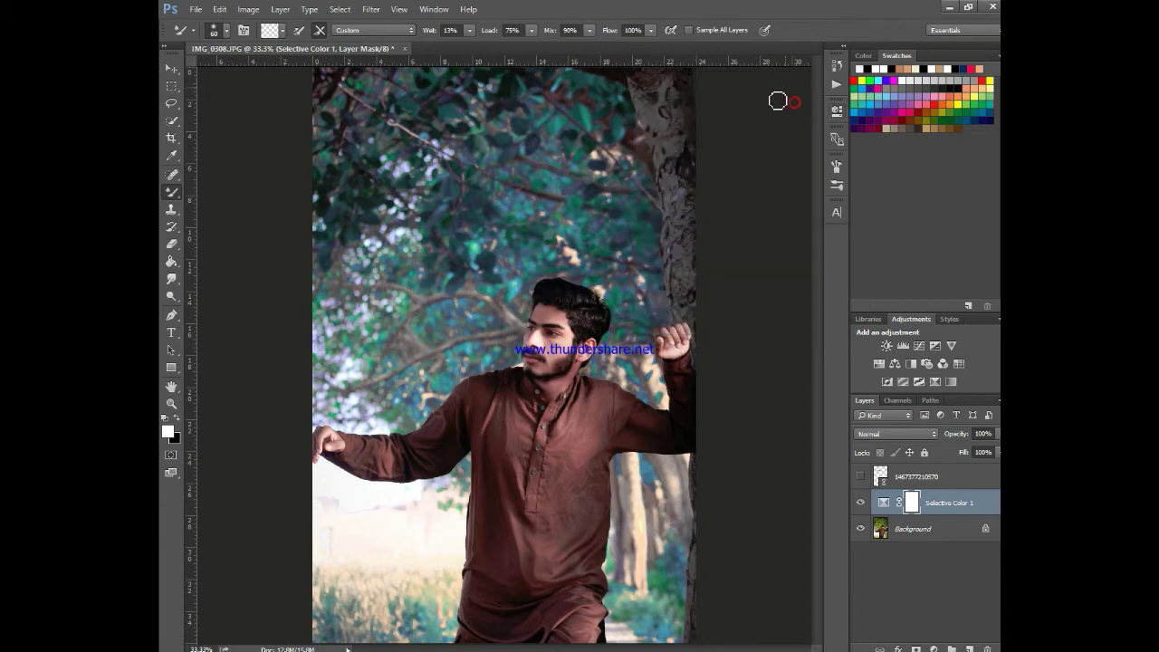
Step: Merge Selective Color 1 into the Background layer and open Liquify zoomed on the hair
ctrl+click(929, 526)
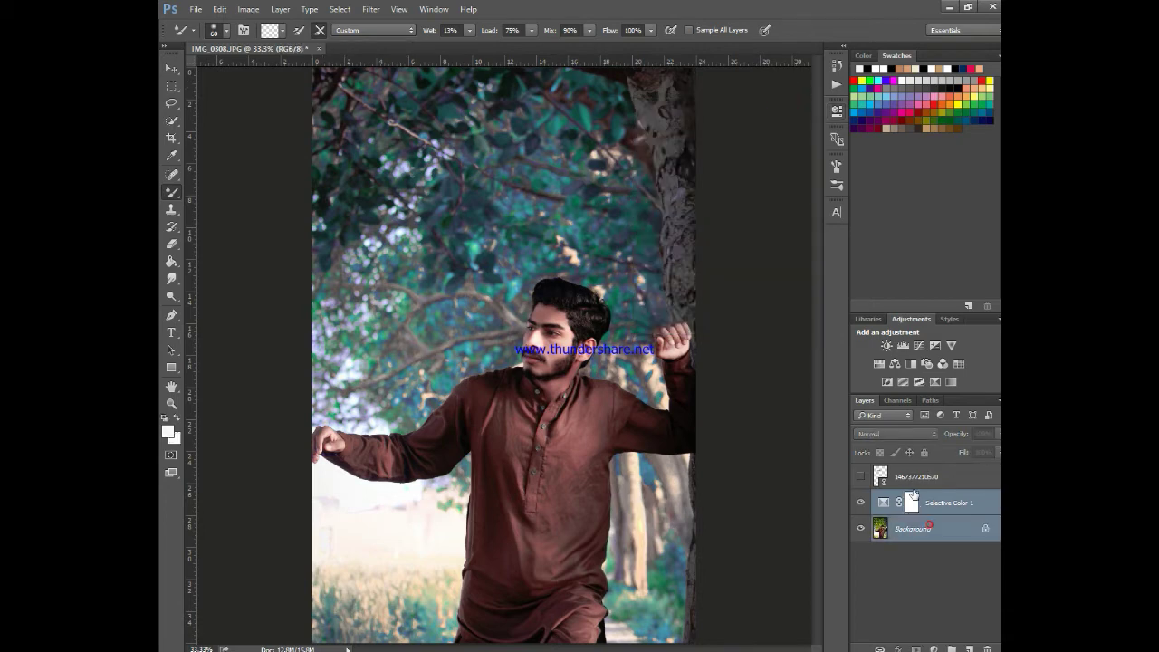
key(ctrl+e)
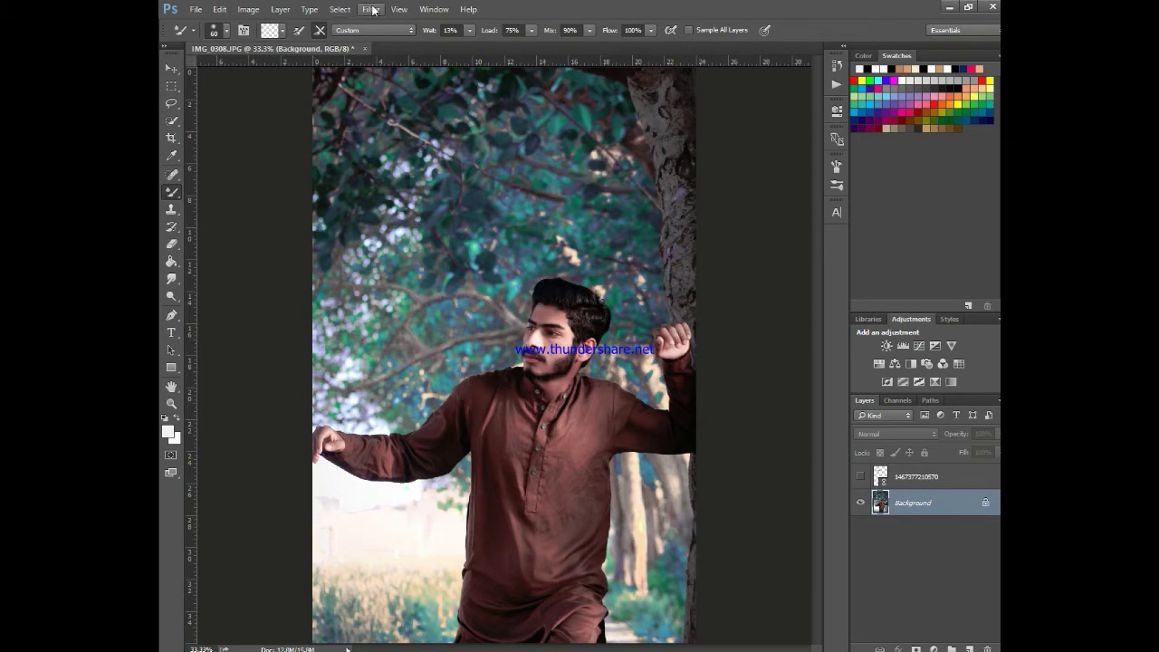
click(370, 9)
click(389, 111)
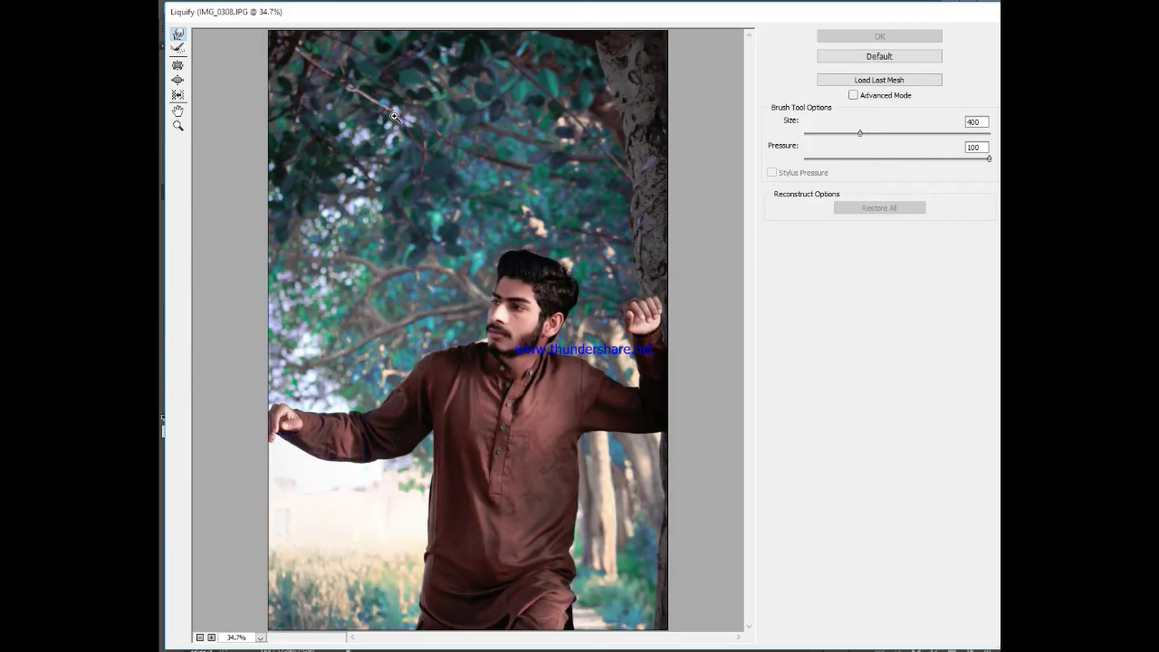
key(ctrl+plus)
key(ctrl+plus)
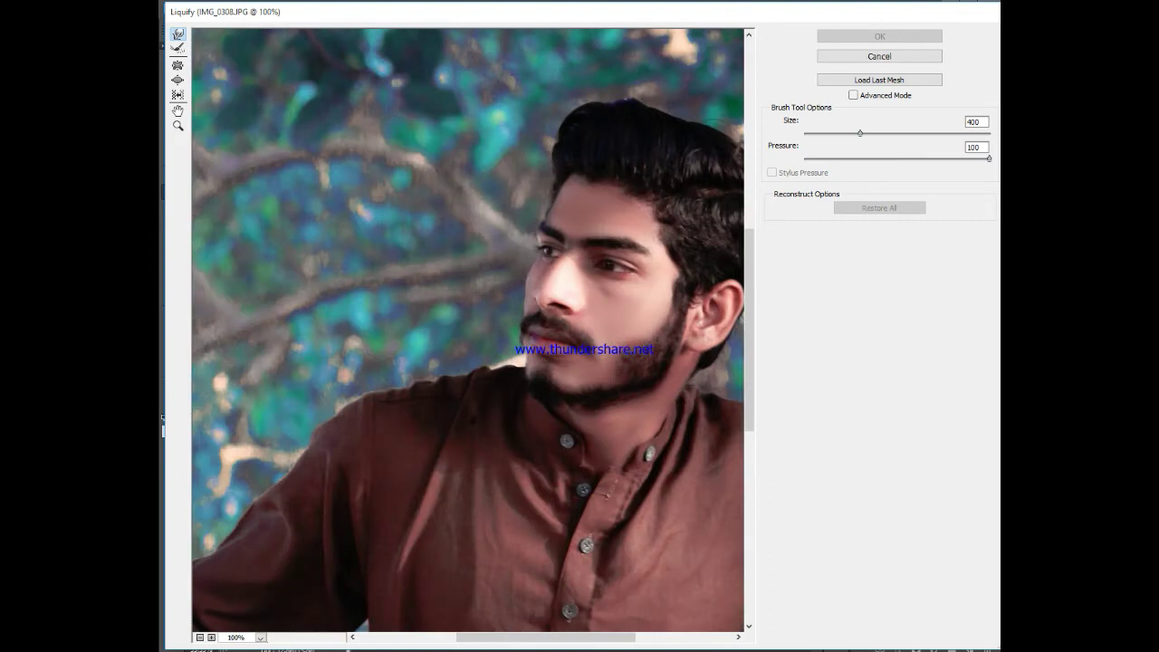
drag(577, 631, 590, 631)
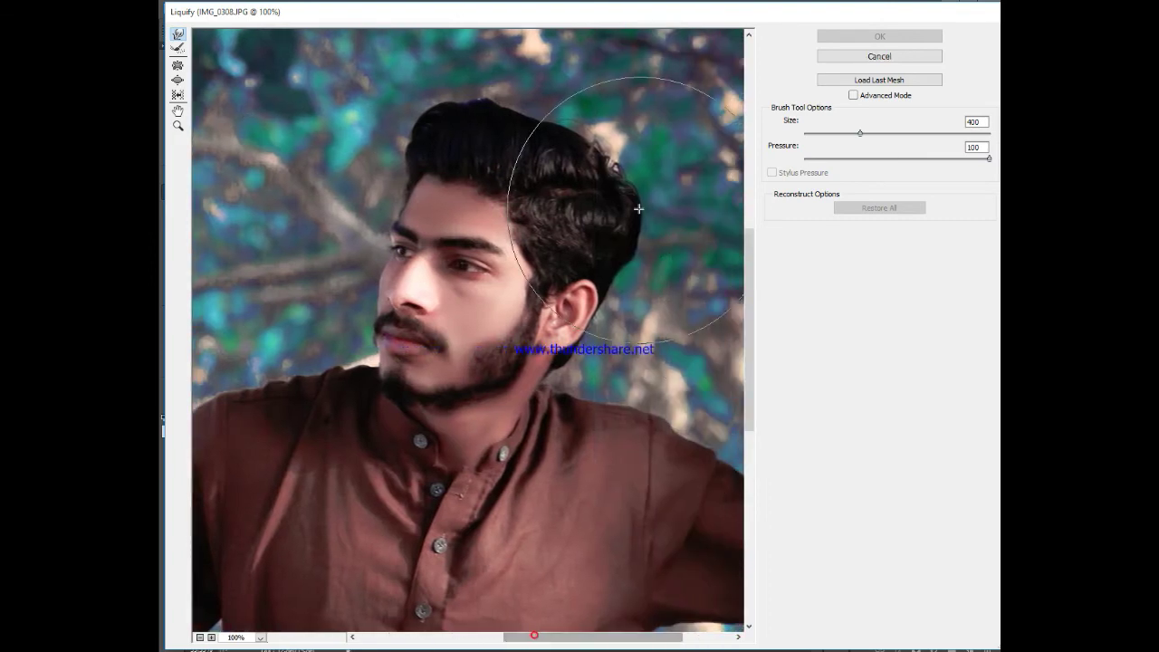
scroll(607, 172, up, 5)
scroll(589, 227, down, 2)
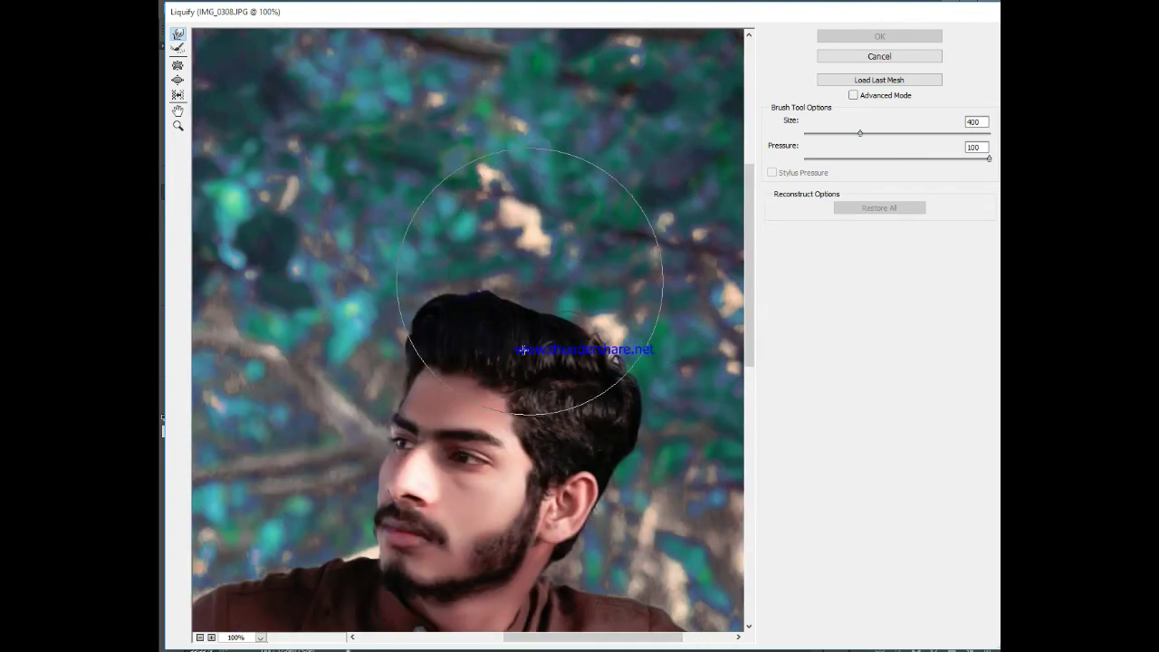
Step: Forward-warp the hair outline to push the crown higher and lift its top edge
key(bracketleft)
key(bracketleft)
key(bracketleft)
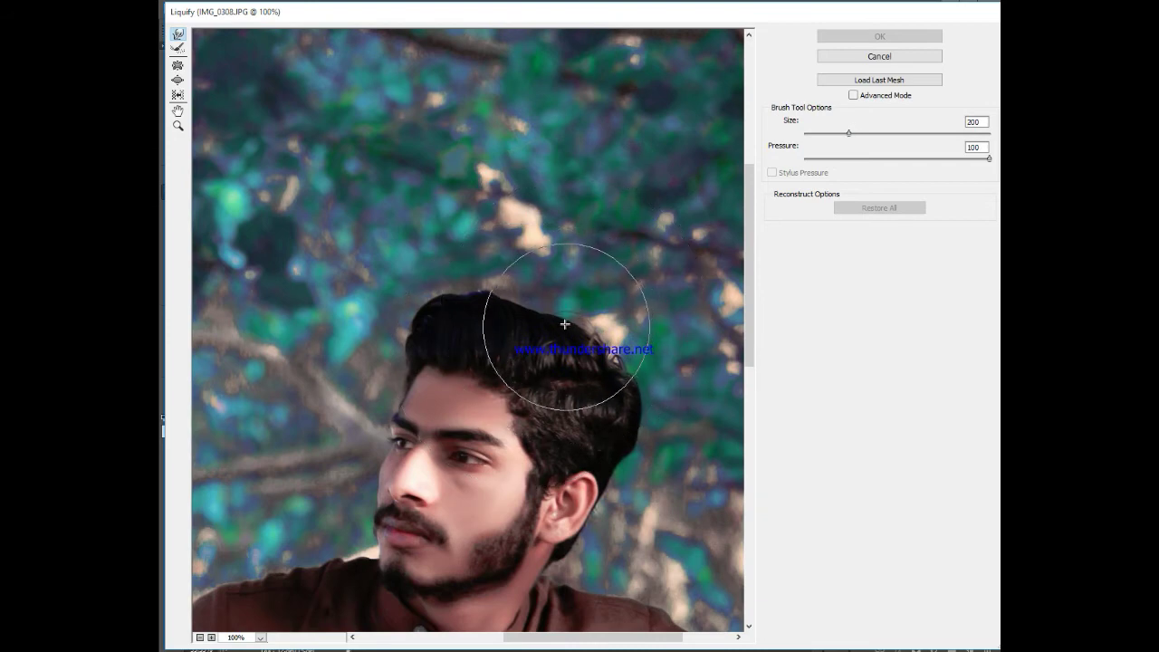
drag(563, 320, 518, 296)
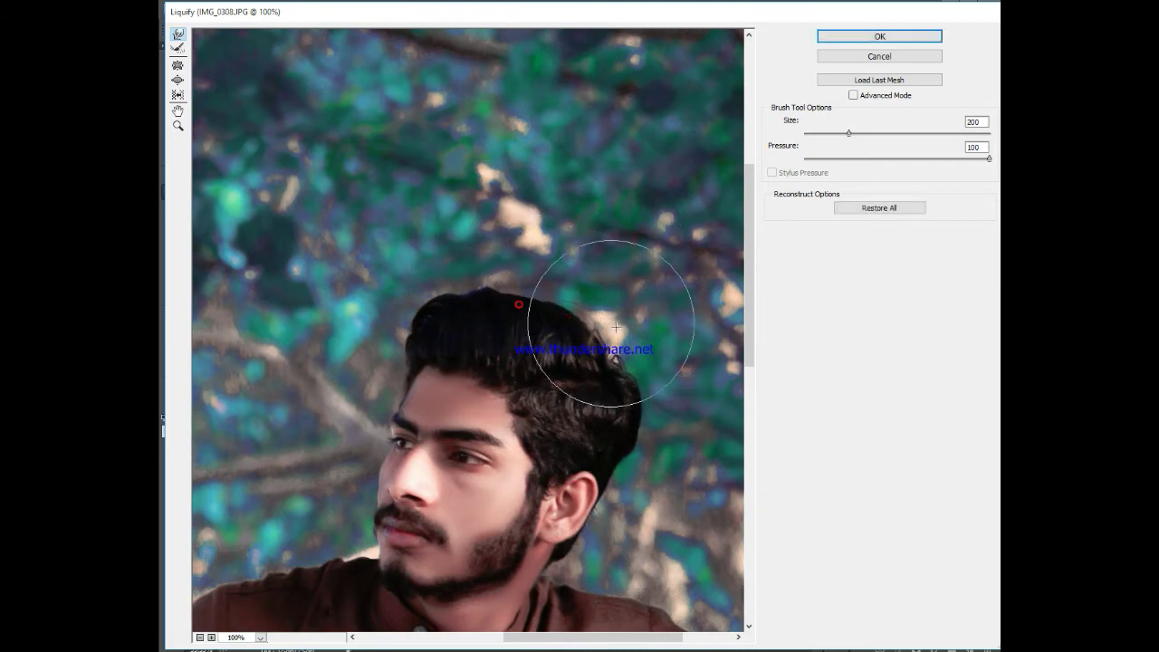
key(bracketleft)
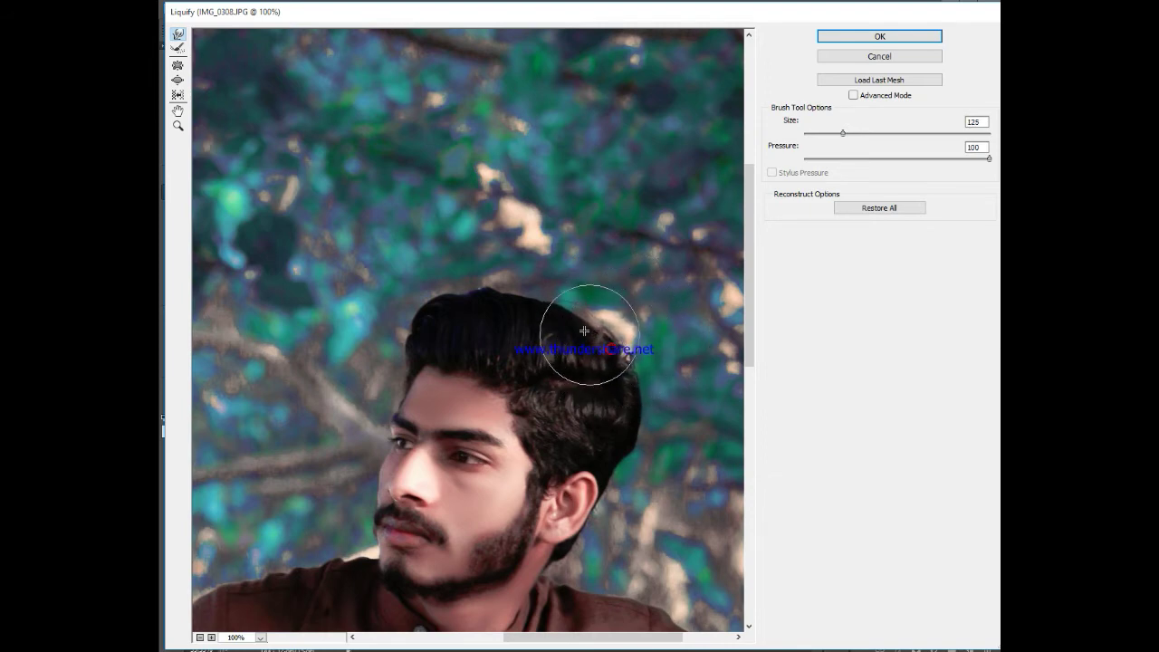
key(bracketright)
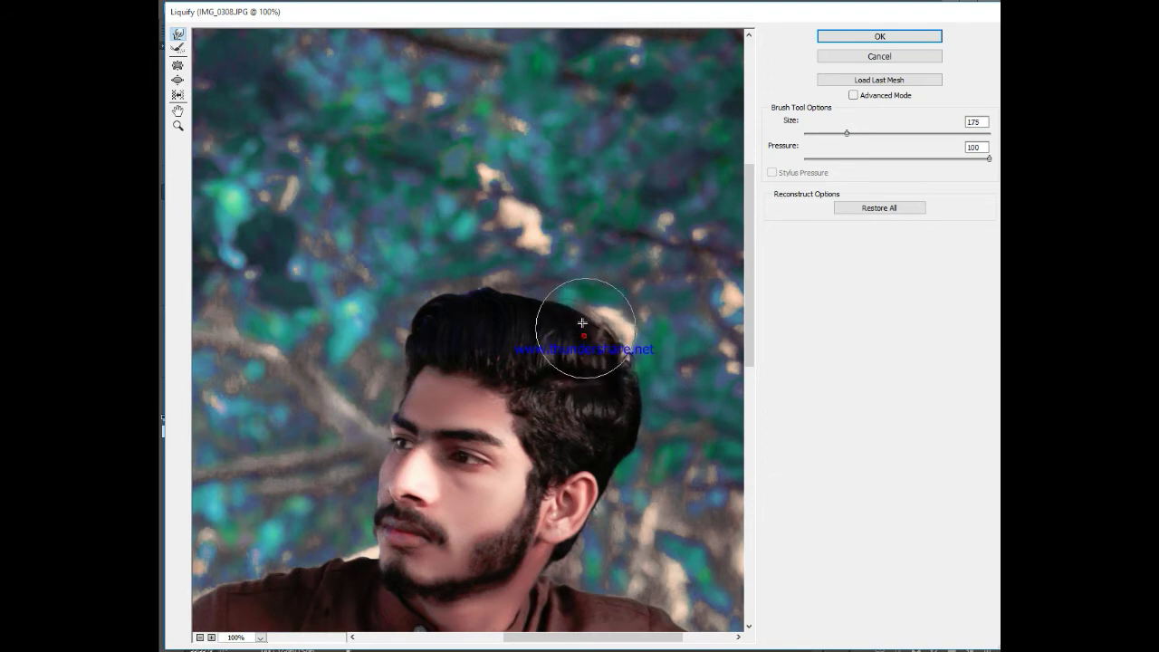
key(bracketright)
key(bracketright)
key(bracketright)
mouse_move(516, 310)
mouse_down()
mouse_move(469, 313)
mouse_move(531, 298)
mouse_move(517, 317)
mouse_move(473, 305)
mouse_move(467, 290)
mouse_move(589, 331)
mouse_move(608, 323)
mouse_move(624, 359)
mouse_up()
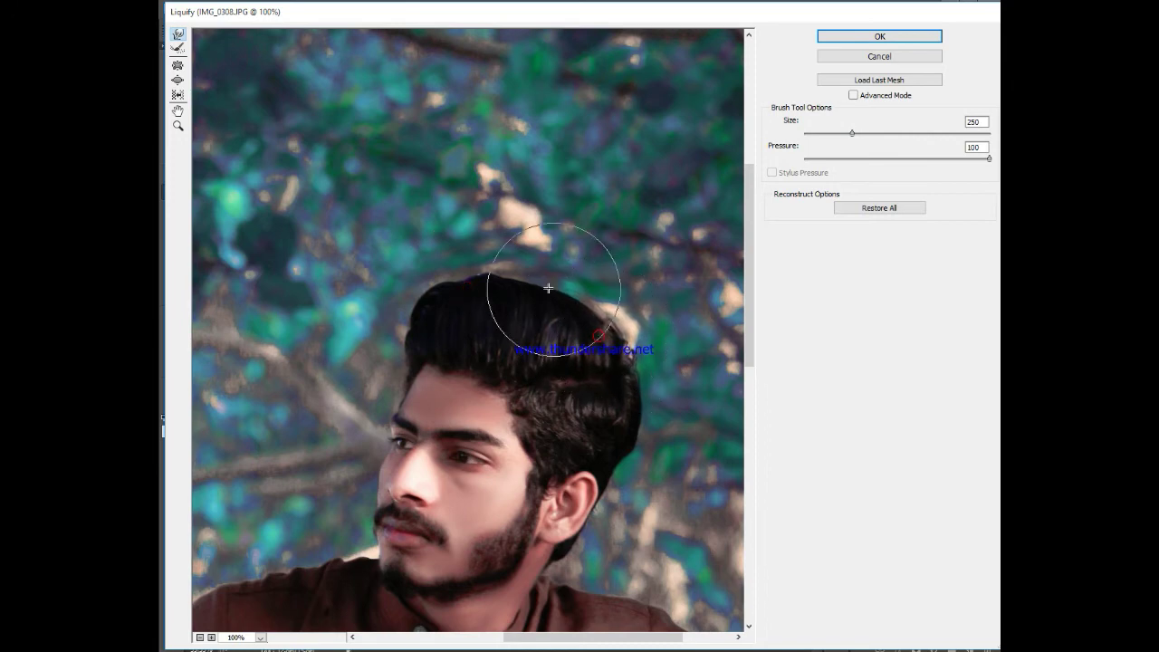
key(bracketright)
mouse_move(543, 290)
mouse_down()
mouse_move(542, 279)
mouse_move(616, 303)
mouse_move(635, 333)
mouse_up()
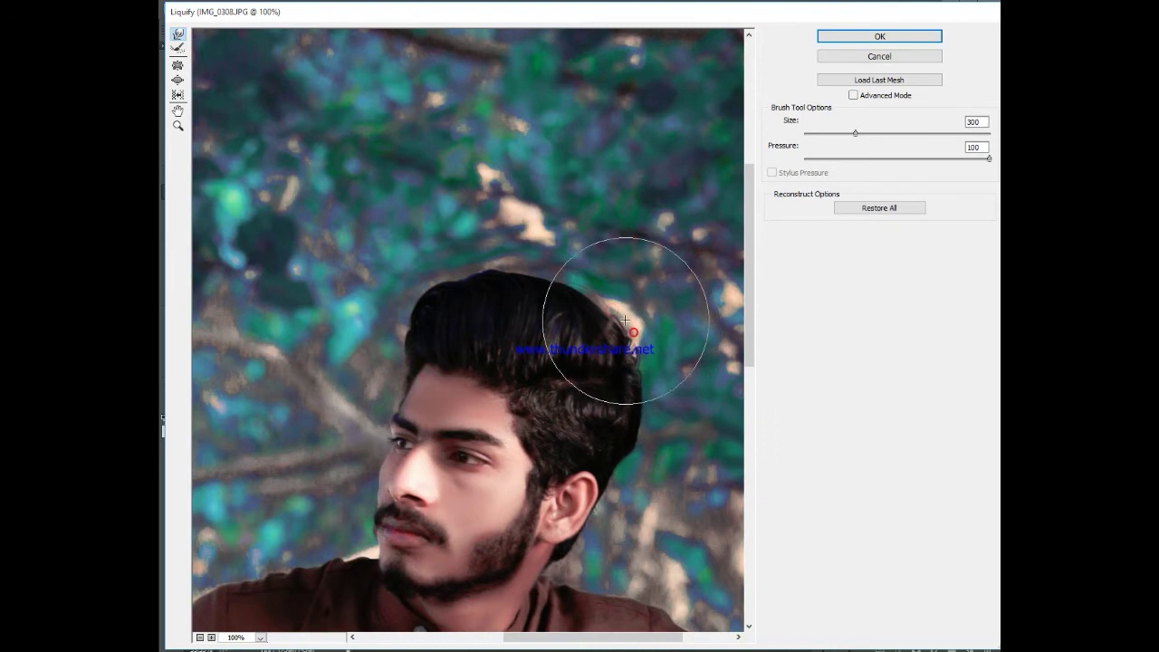
key(bracketleft)
key(bracketleft)
key(bracketleft)
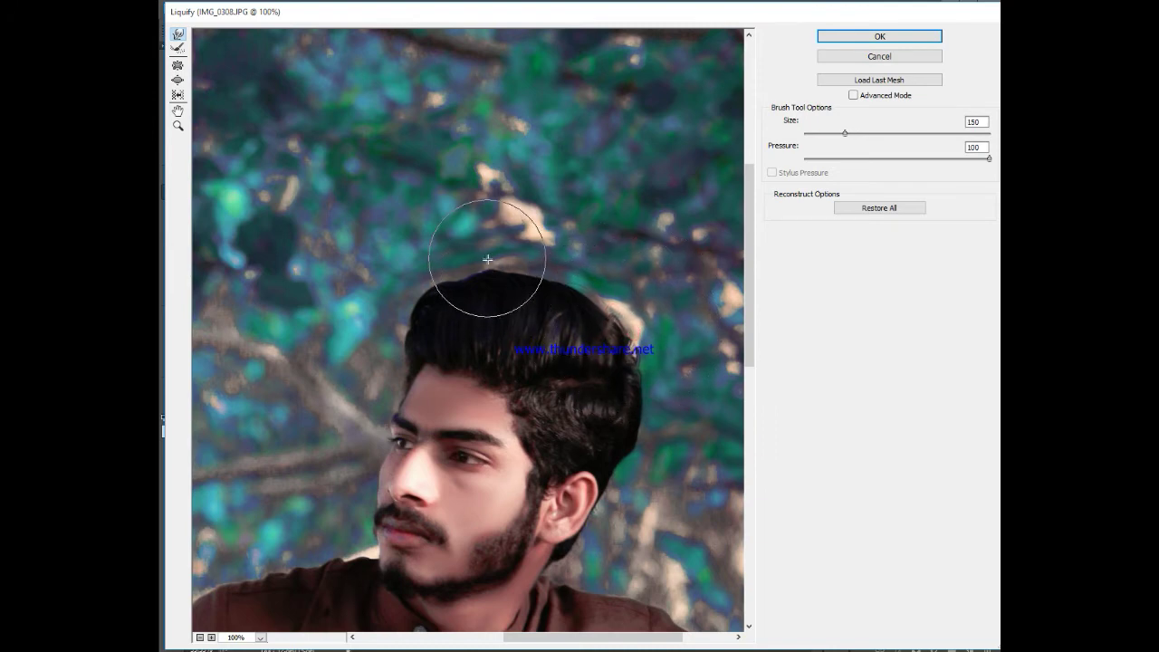
key(bracketleft)
drag(466, 284, 459, 277)
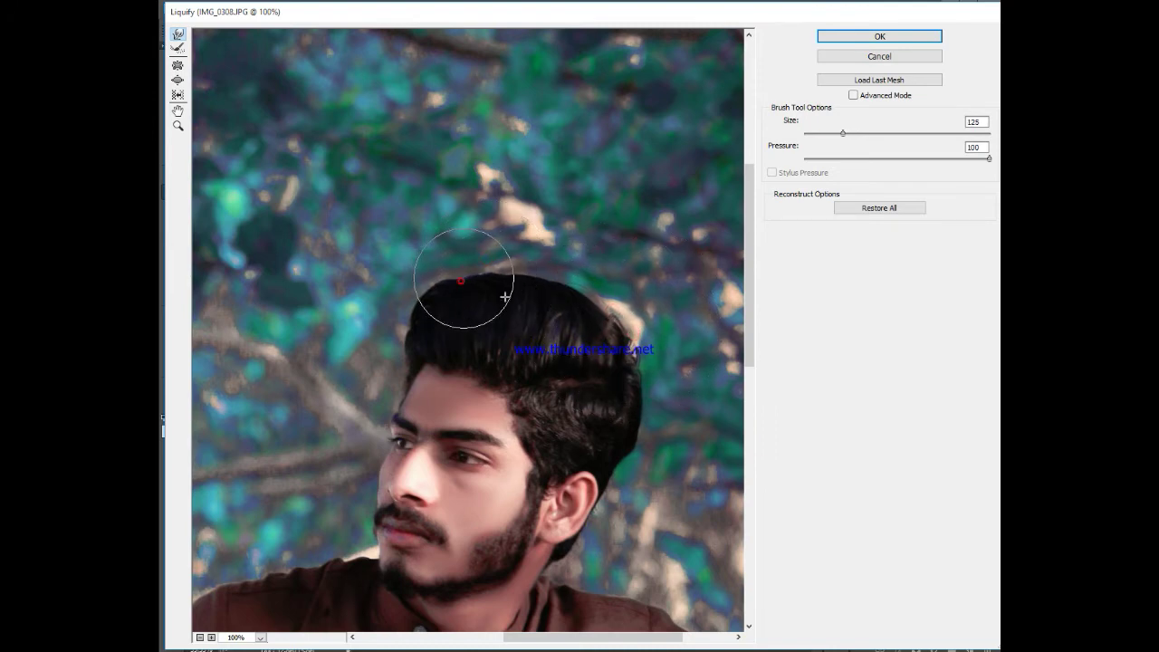
Step: Round out the top and upper-left hair edge, smooth behind the ear, and apply Liquify
key(bracketright)
key(bracketright)
key(bracketright)
key(bracketright)
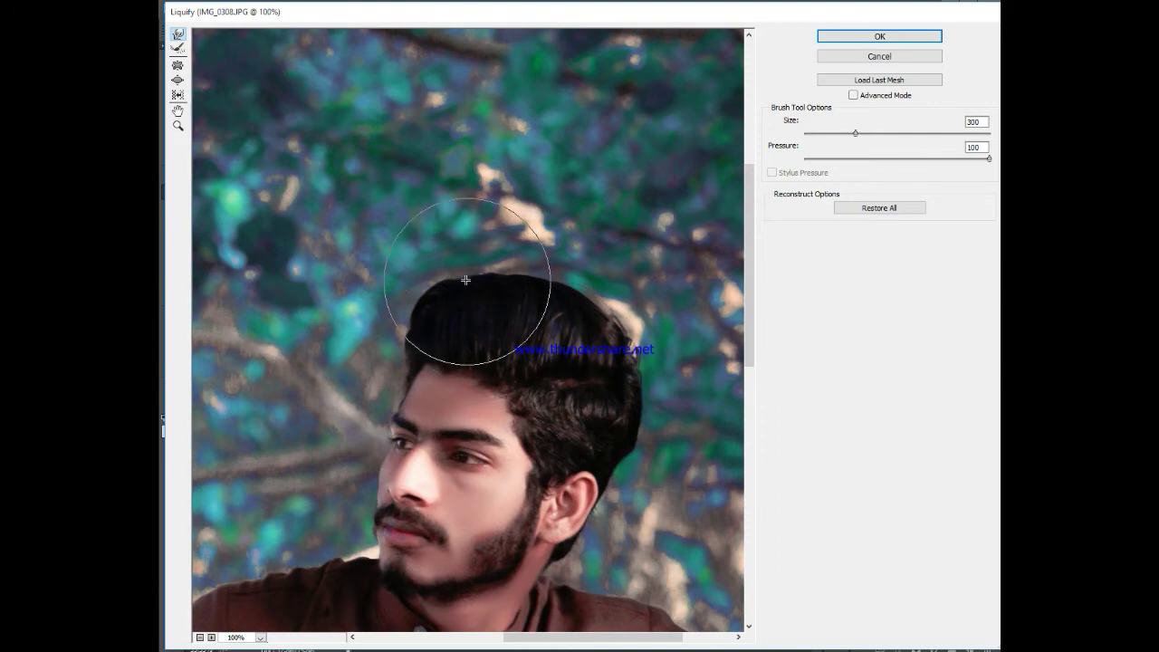
drag(465, 283, 465, 274)
key(bracketright)
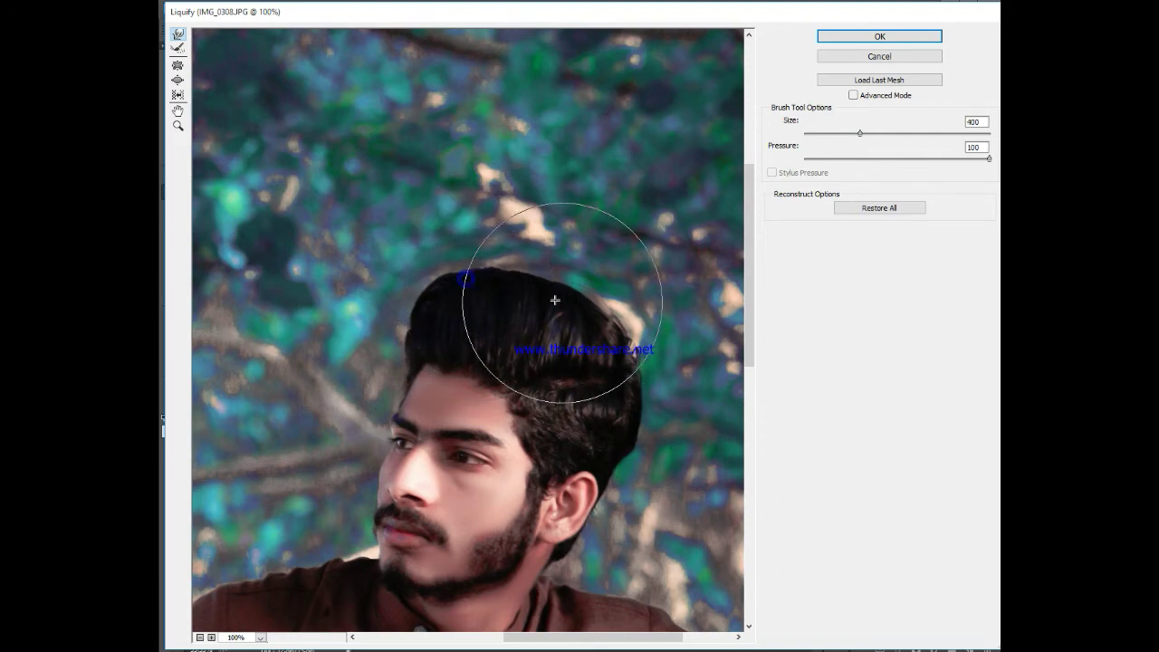
drag(547, 294, 617, 315)
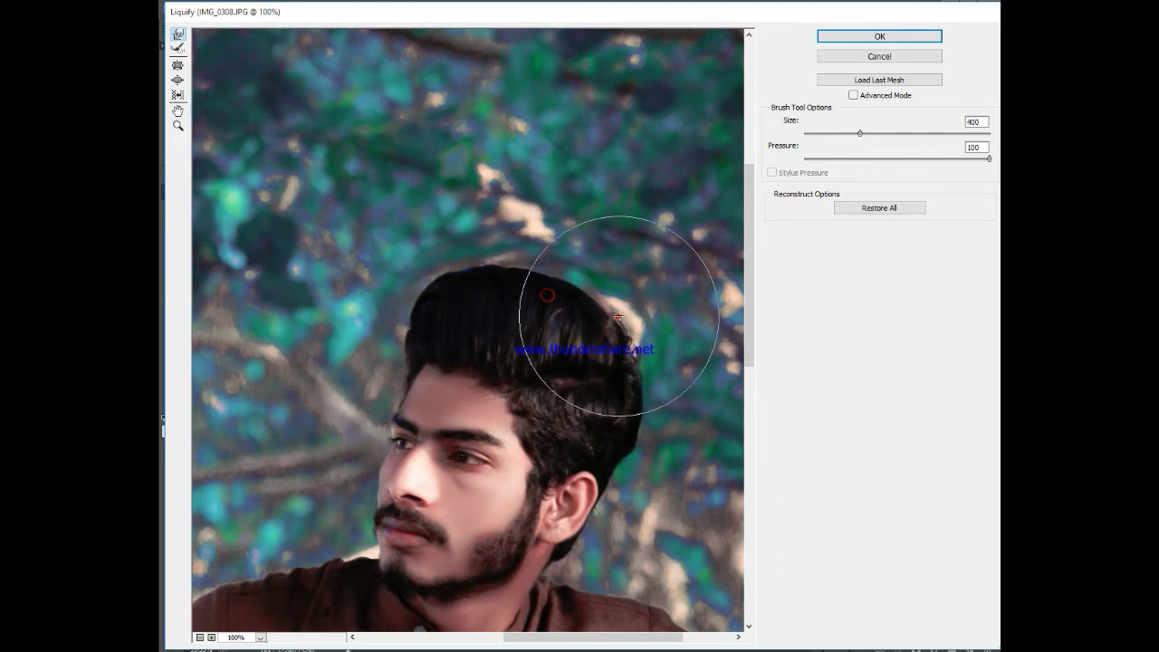
key(bracketleft)
key(bracketleft)
key(bracketleft)
key(bracketleft)
key(bracketleft)
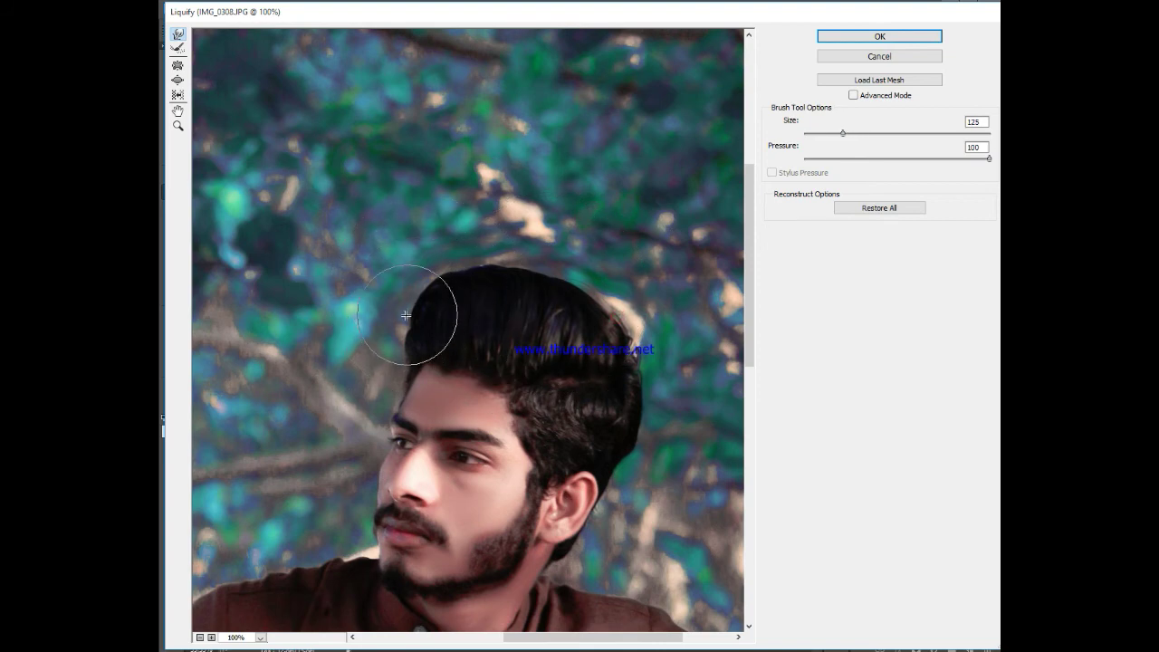
click(409, 323)
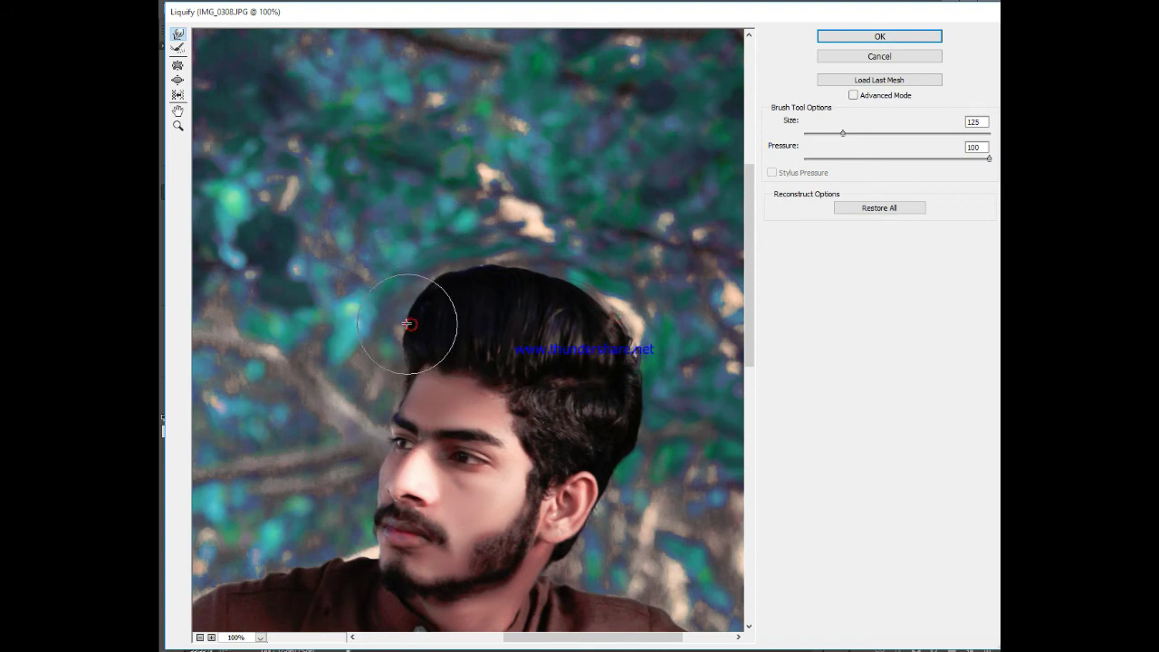
key(bracketright)
key(bracketright)
key(bracketright)
mouse_move(445, 305)
mouse_down()
mouse_move(411, 288)
mouse_move(465, 261)
mouse_move(574, 266)
mouse_move(606, 302)
mouse_up()
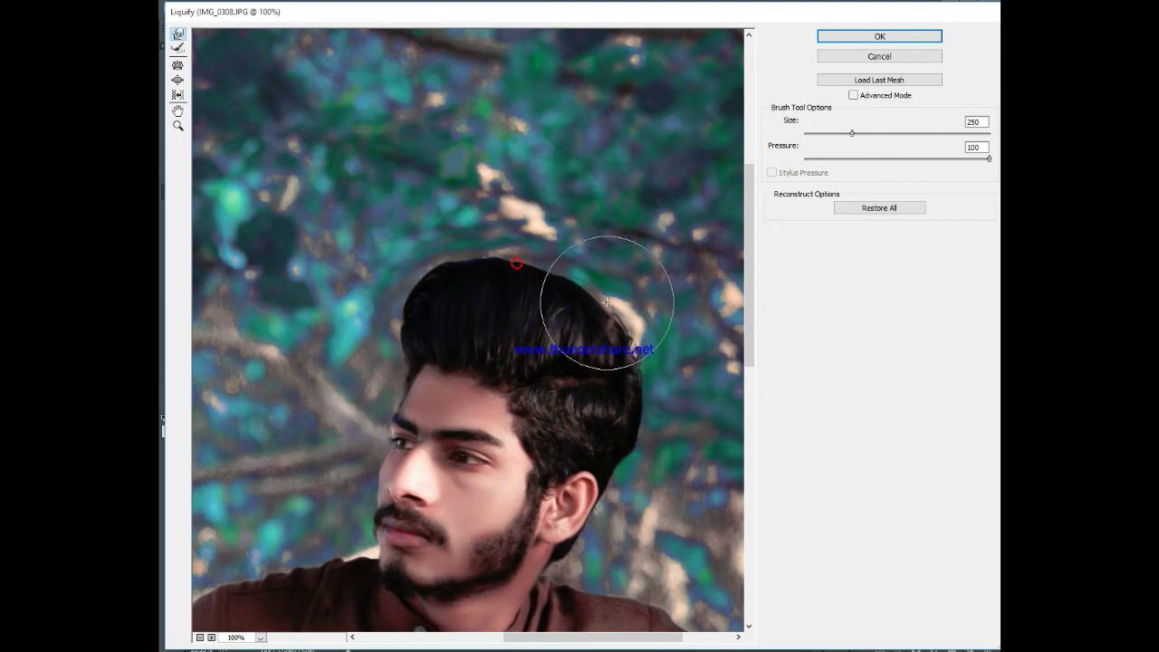
key(bracketleft)
key(bracketleft)
key(bracketleft)
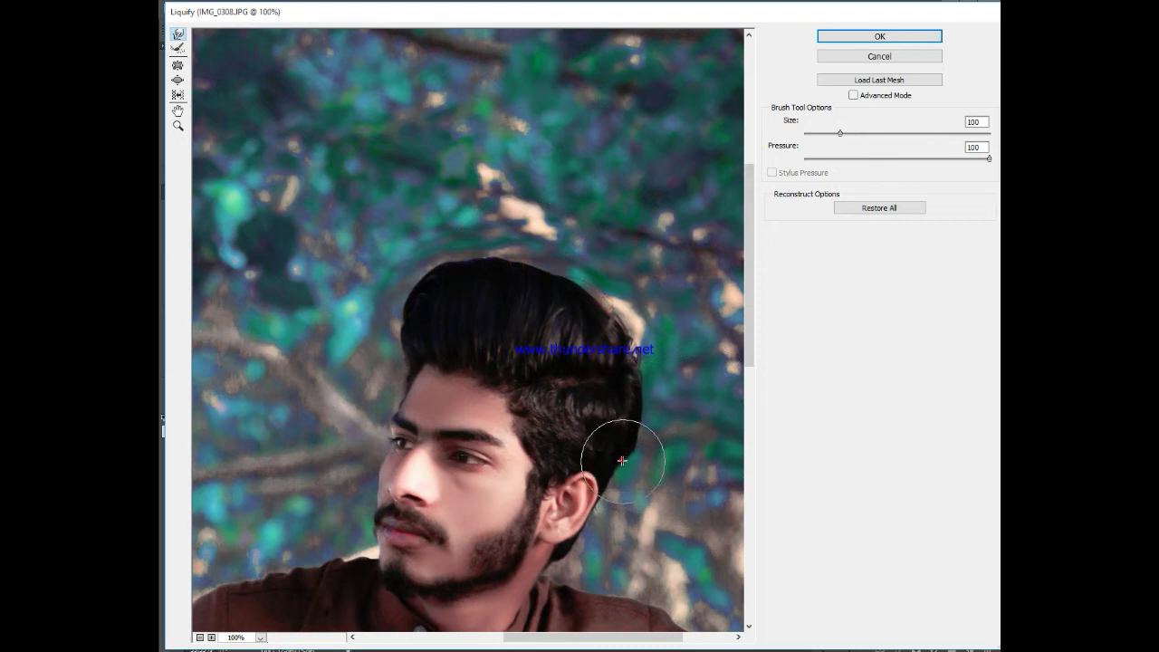
drag(621, 459, 640, 445)
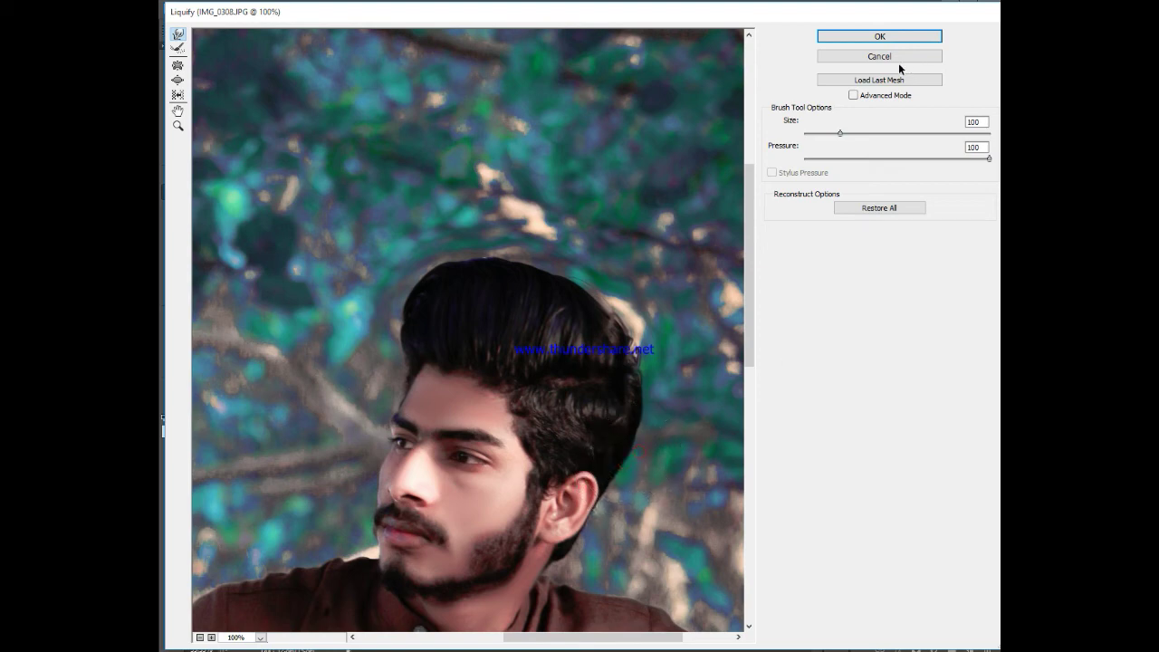
click(892, 36)
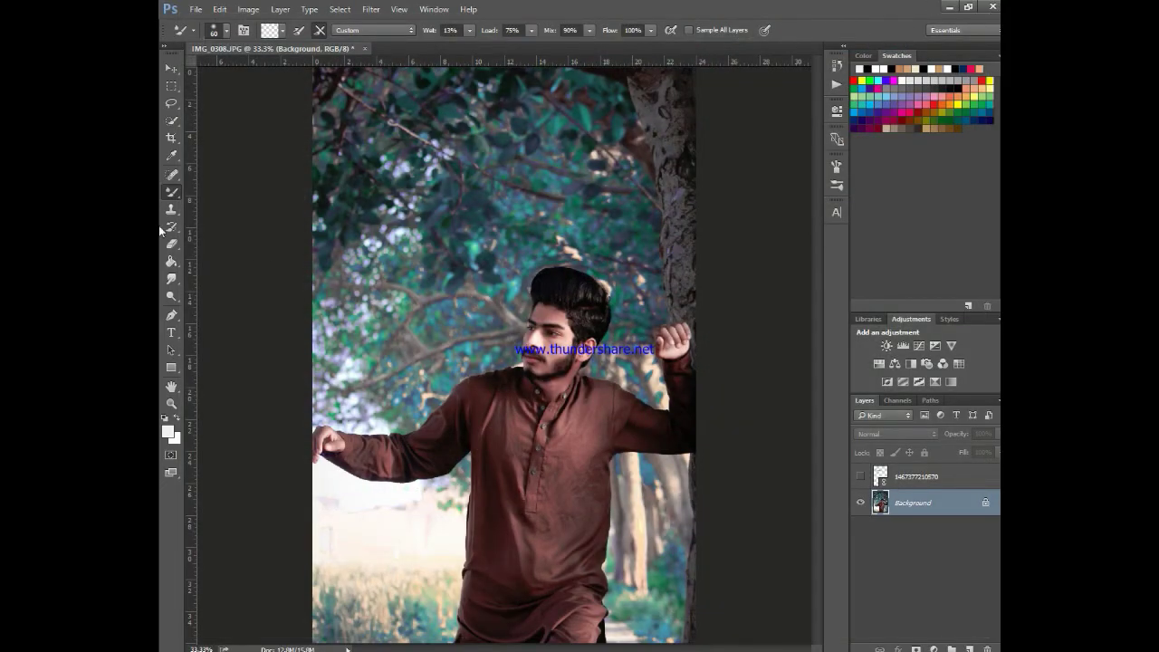
Step: Patch the area above the hair with foliage from the upper left, then deselect
click(172, 174)
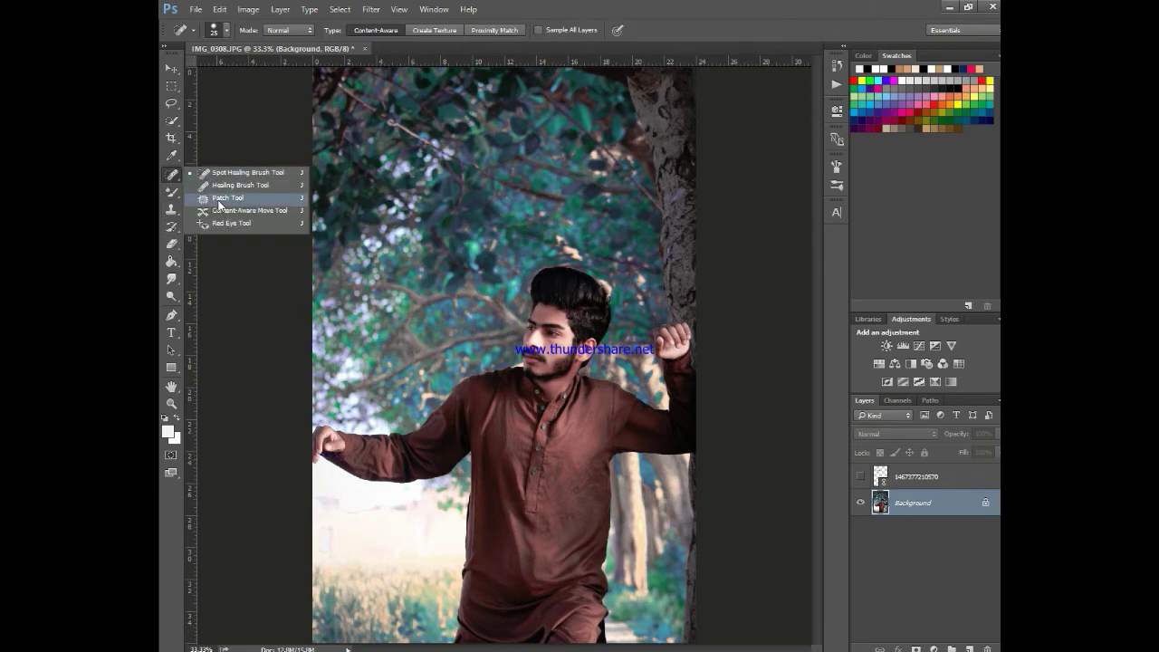
click(222, 199)
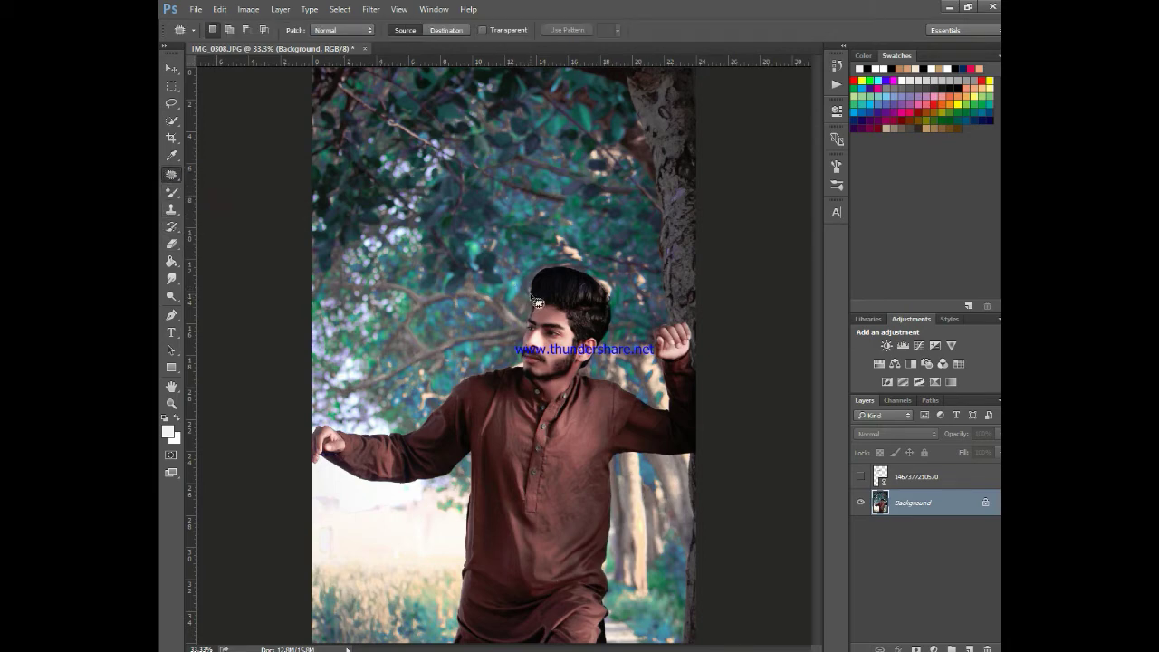
drag(548, 275, 568, 271)
drag(631, 303, 568, 229)
drag(522, 277, 535, 301)
drag(561, 249, 434, 208)
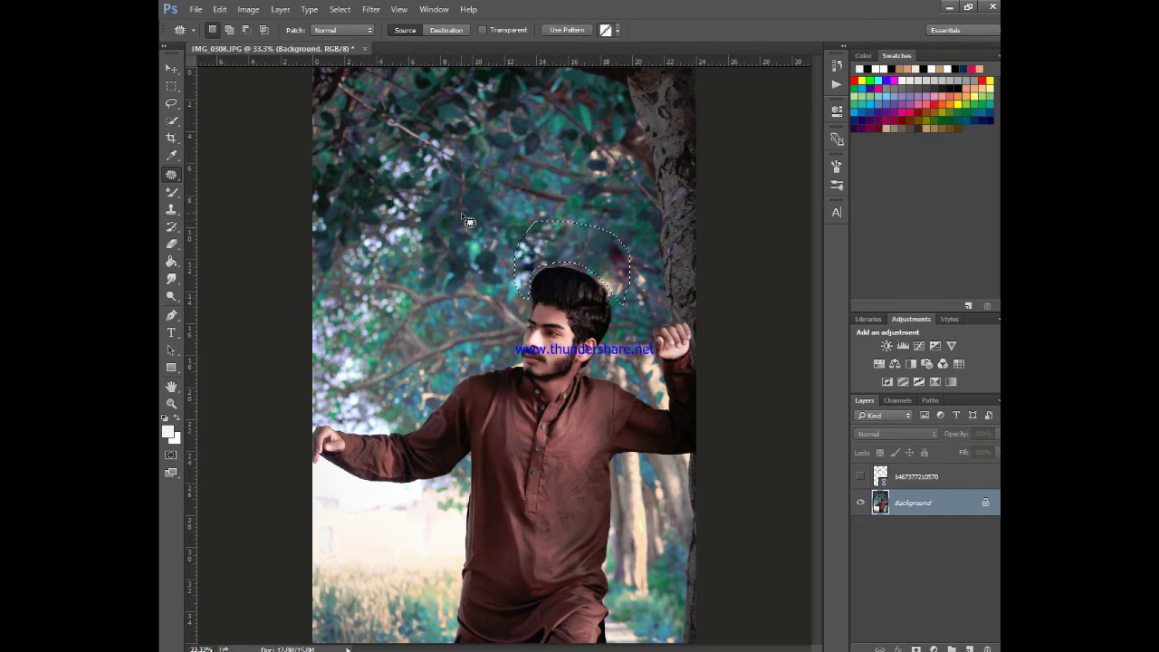
key(ctrl+d)
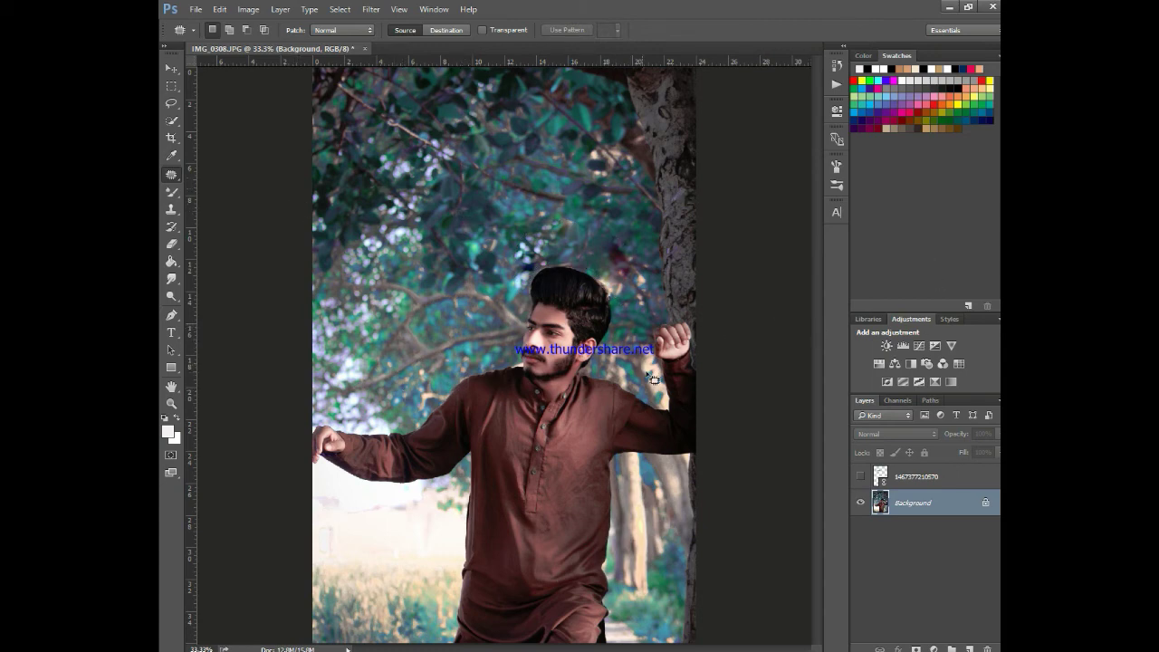
Step: Dodge the tree and background right of the shirt using Midtones at 17% exposure
click(172, 296)
click(217, 292)
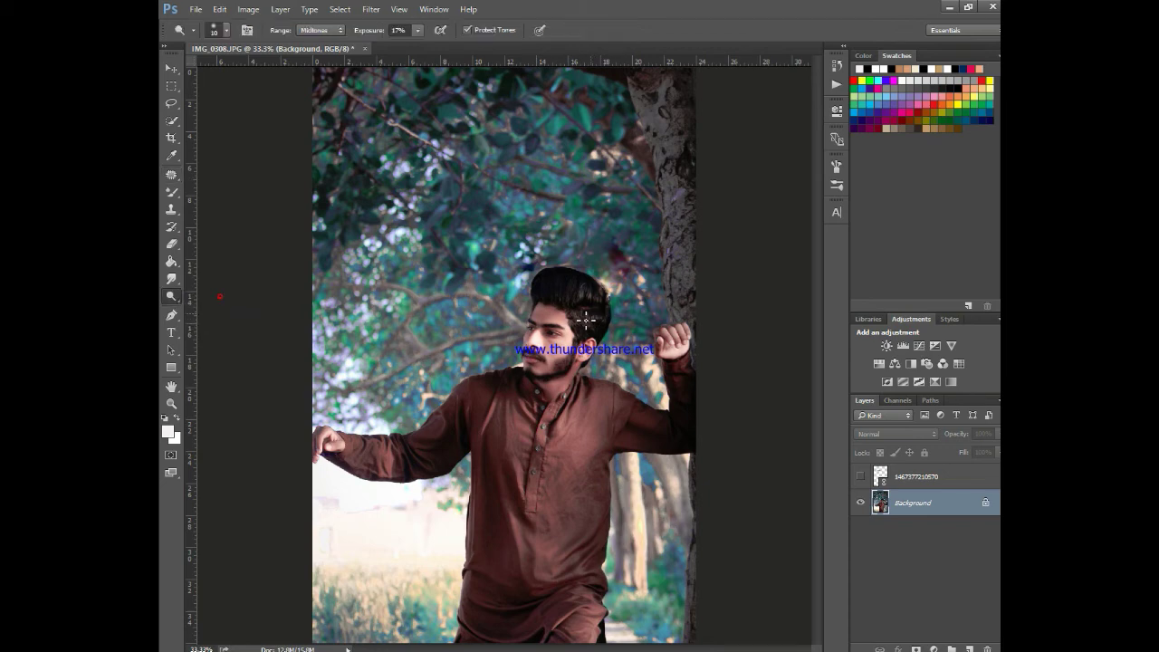
key(bracketright)
key(bracketright)
key(bracketright)
key(bracketright)
key(bracketright)
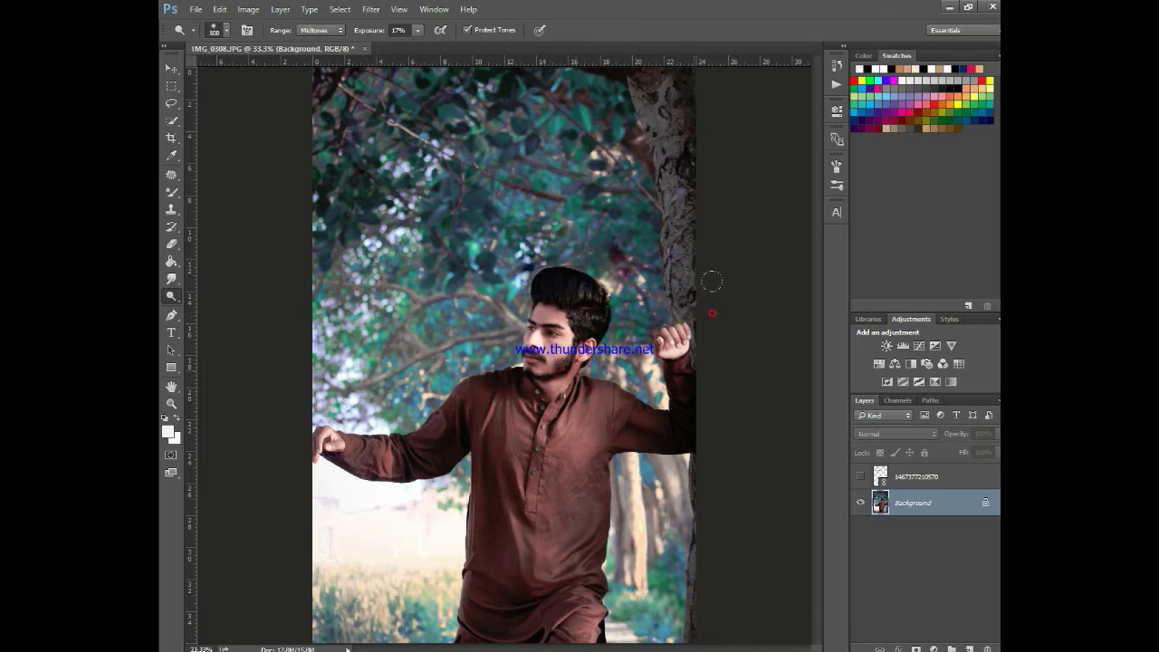
drag(656, 441, 617, 501)
drag(671, 374, 622, 524)
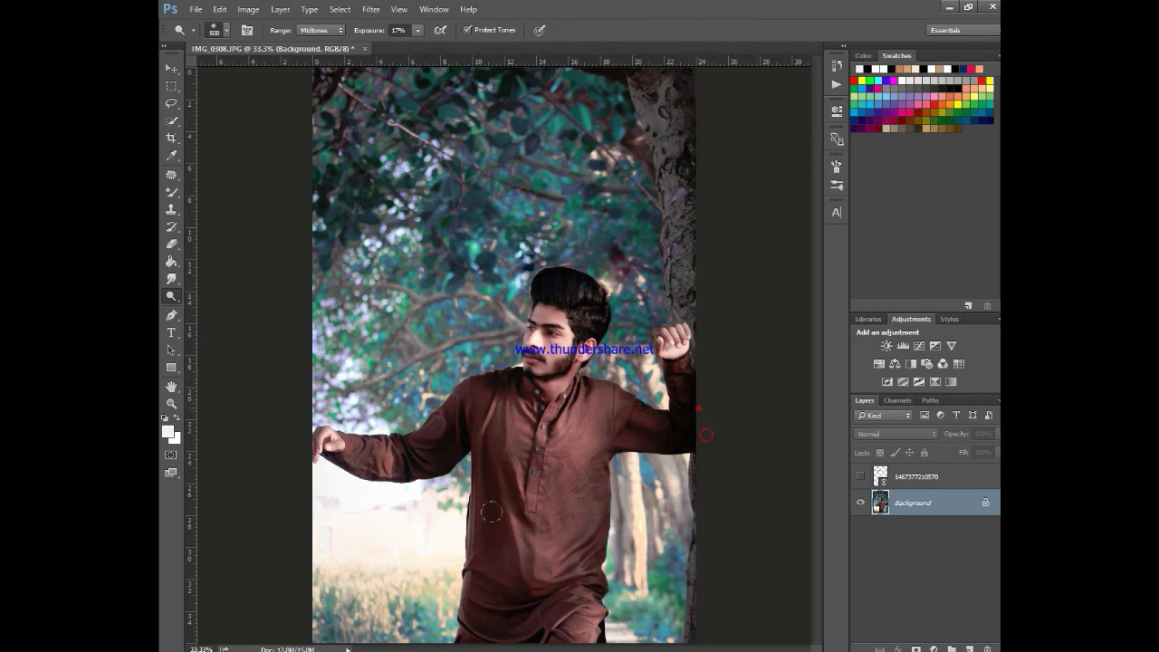
drag(611, 369, 576, 440)
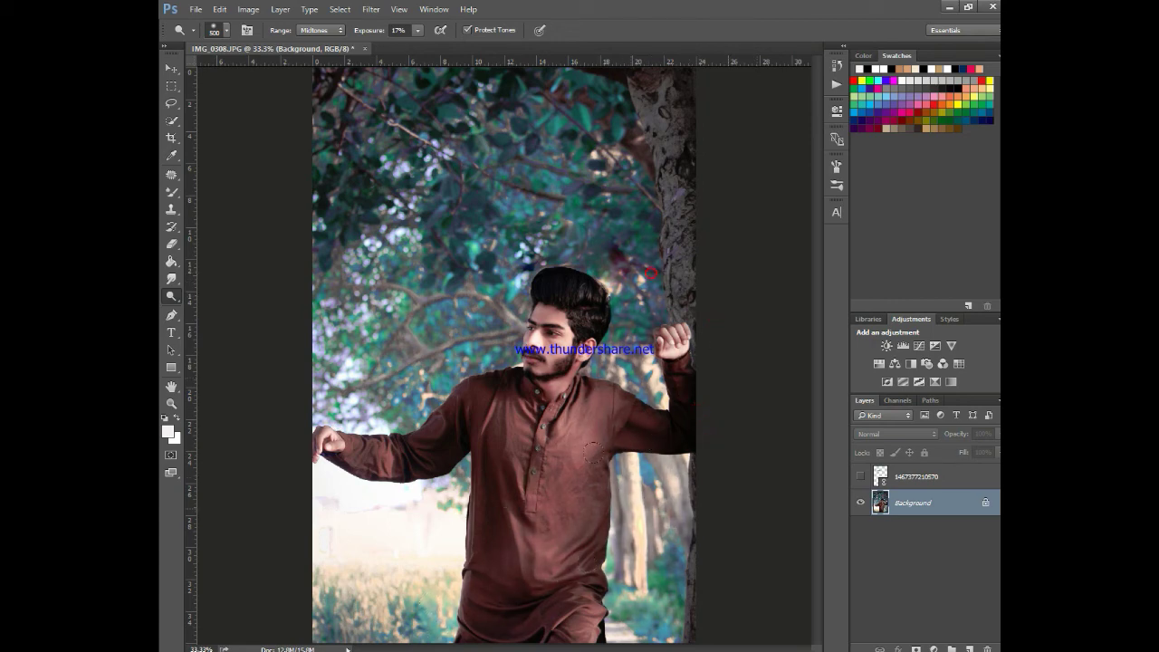
drag(620, 524, 668, 427)
drag(620, 571, 624, 481)
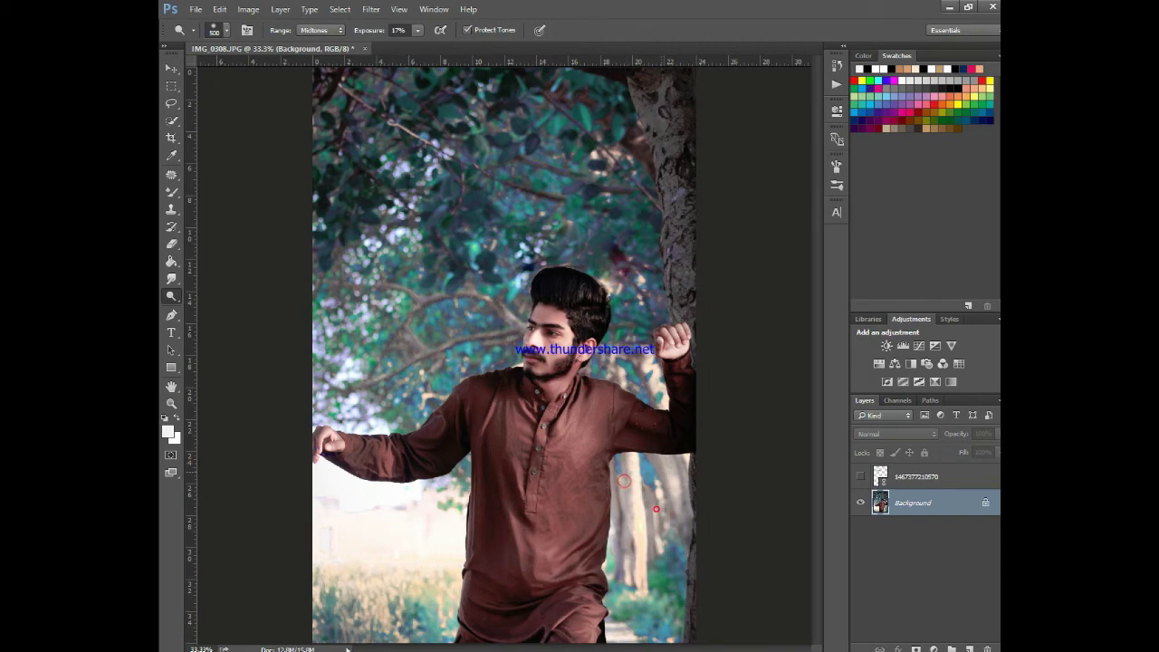
drag(625, 534, 598, 612)
drag(674, 521, 634, 620)
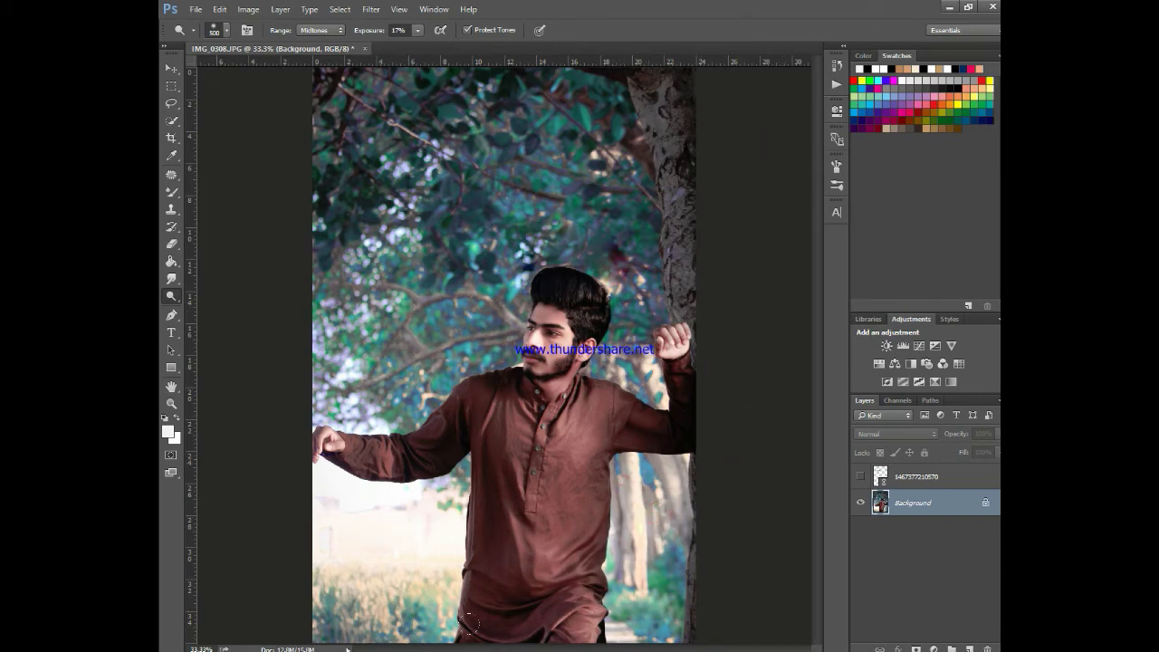
drag(620, 524, 620, 455)
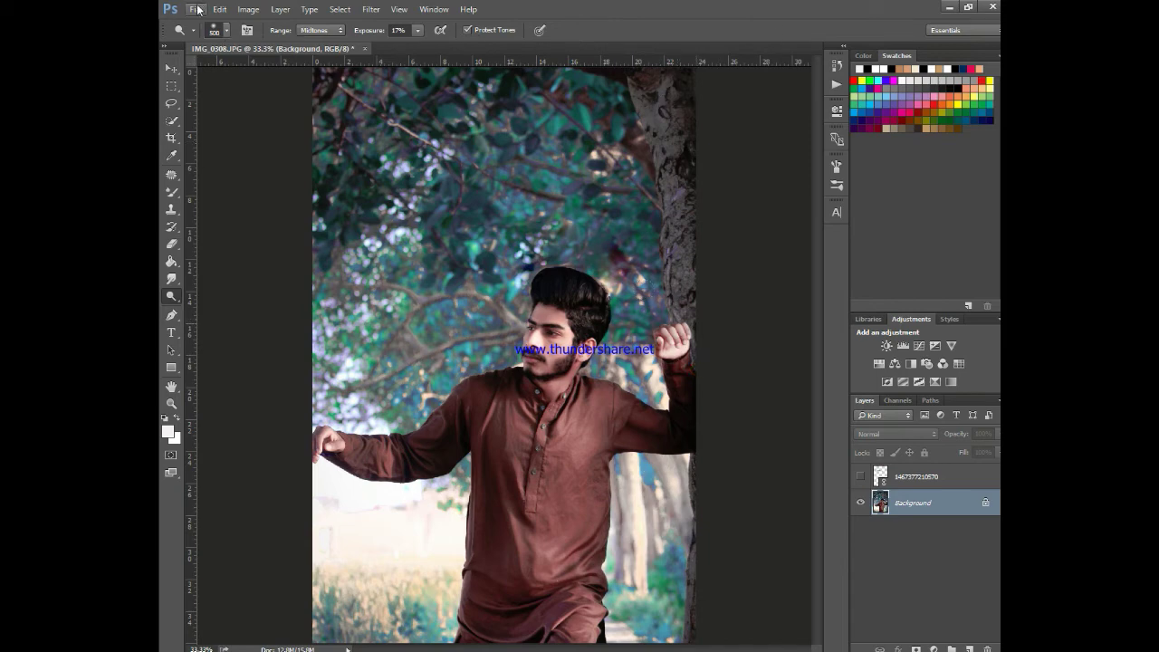
Step: Pick a soft round 0% hardness brush and add an empty Layer 1, discarding a stray group
right_click(171, 198)
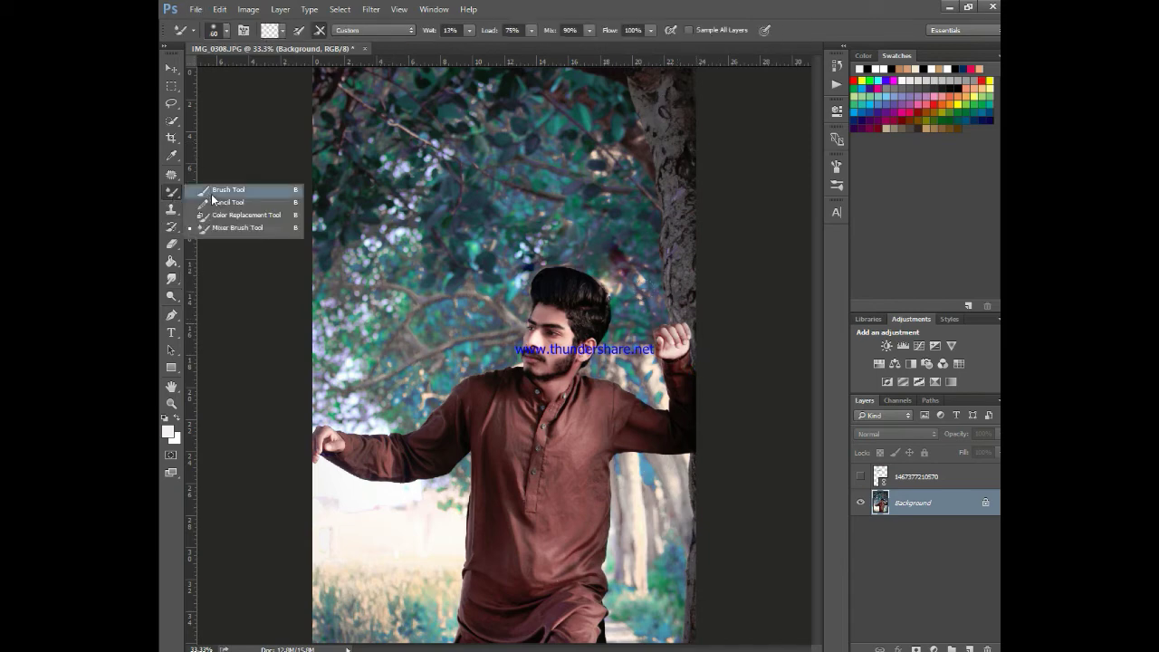
click(237, 192)
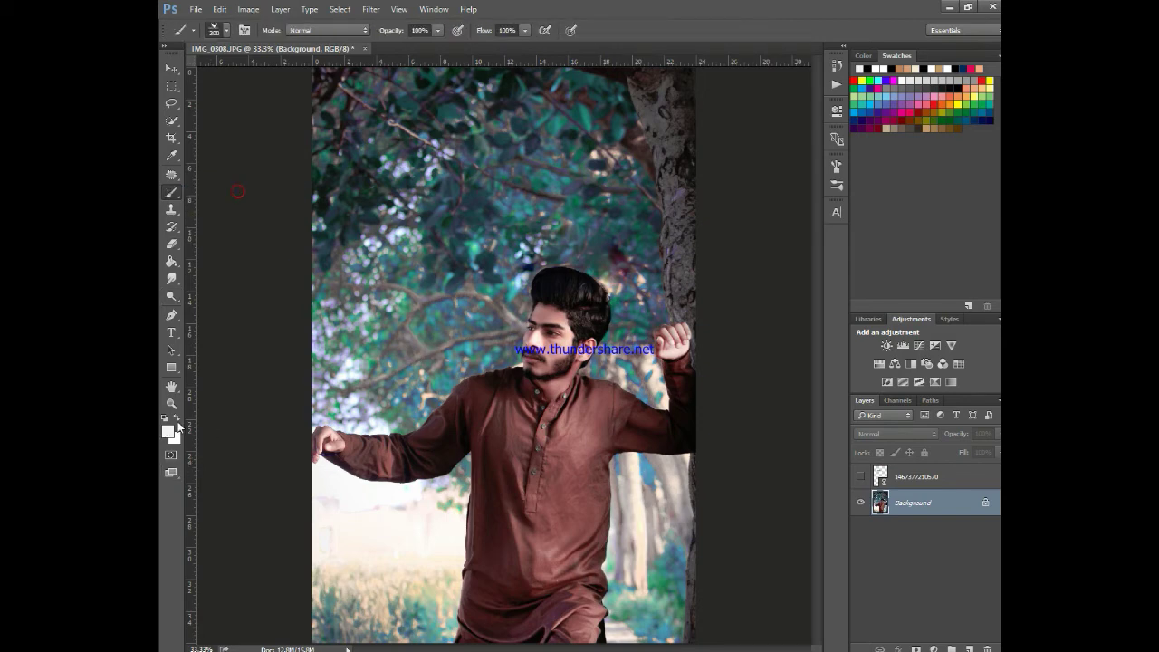
right_click(423, 220)
click(543, 283)
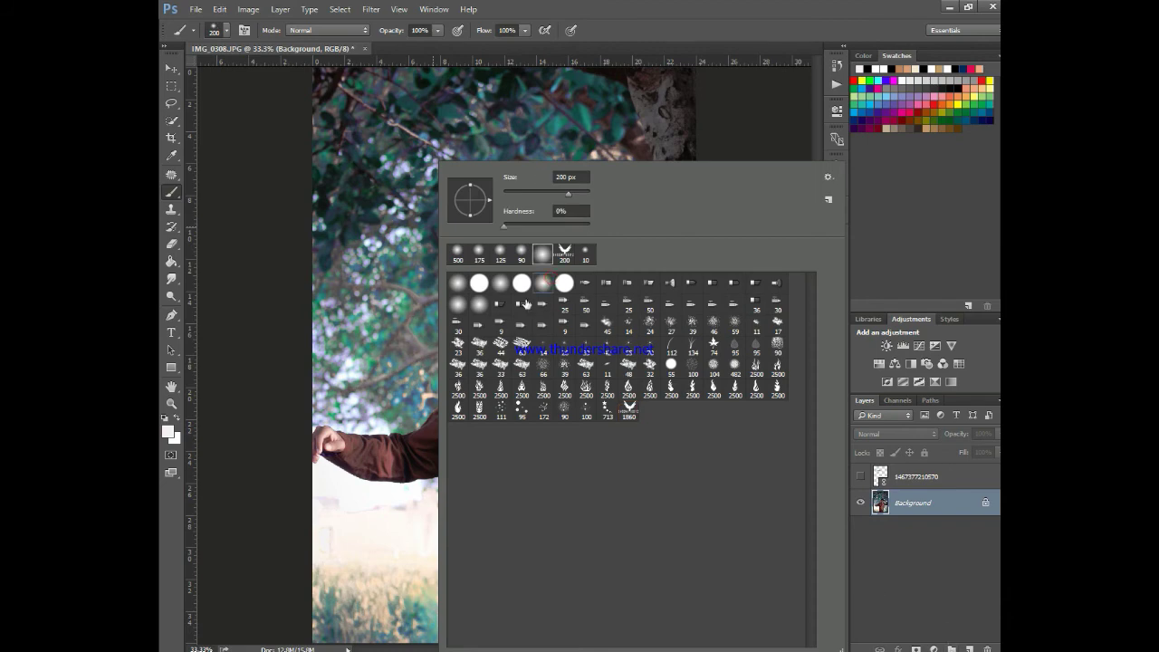
key(Return)
click(951, 649)
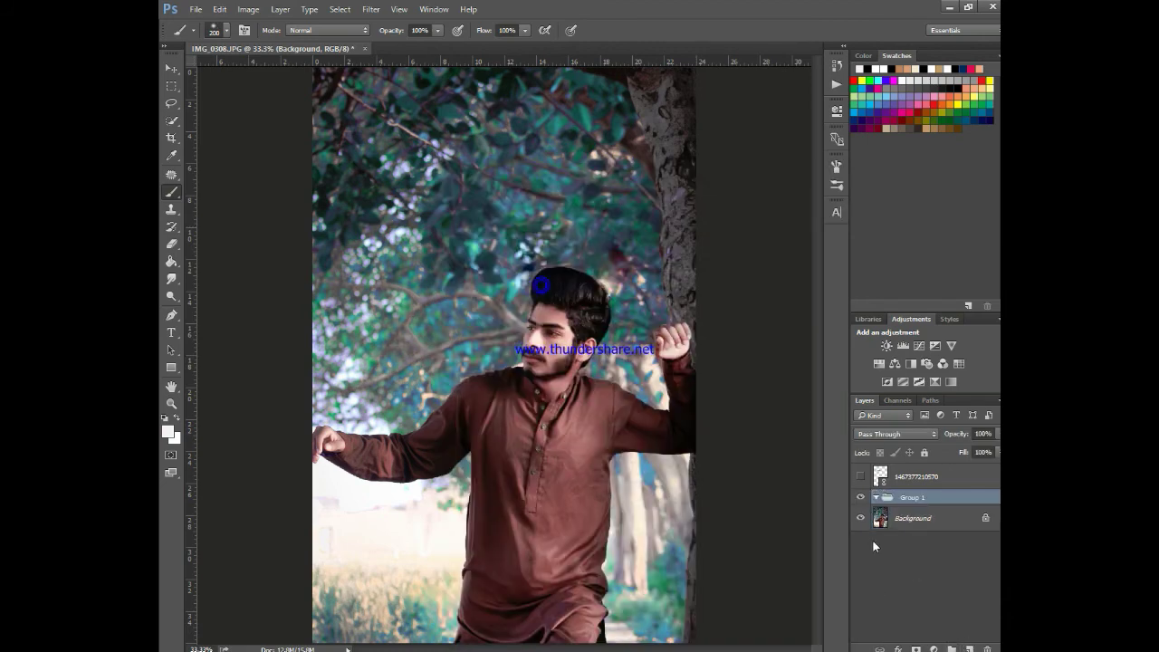
mouse_move(915, 500)
mouse_down()
mouse_move(915, 640)
mouse_move(988, 648)
mouse_up()
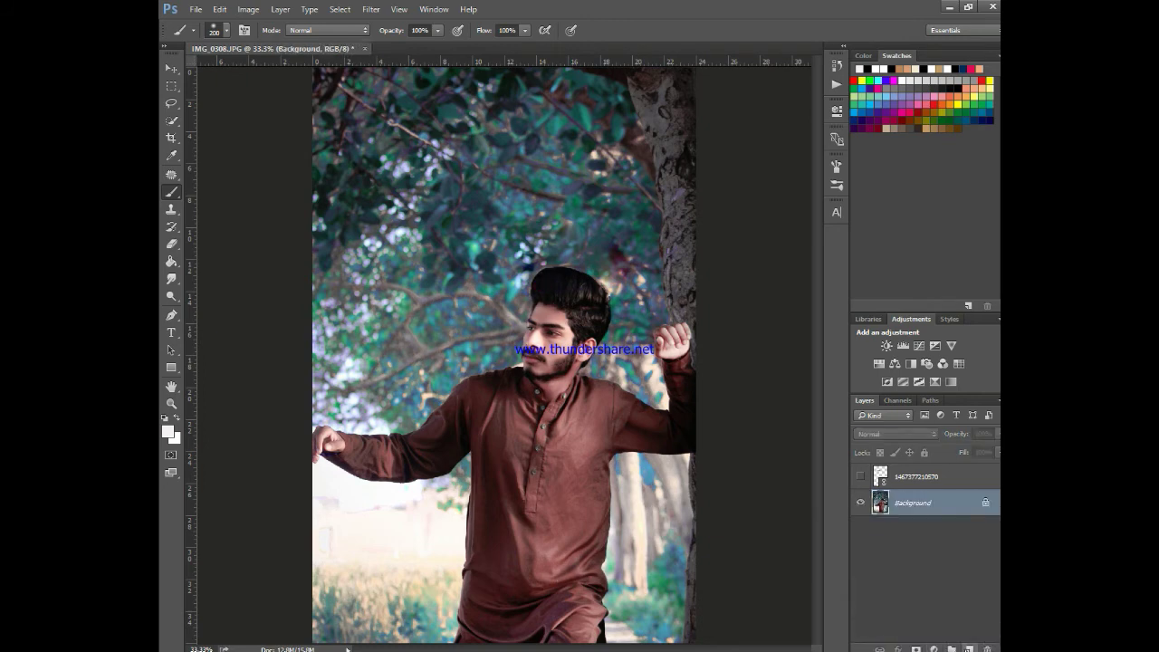
click(968, 648)
Step: Paint a white dab and scale it into a large glow beside the man's shoulder
click(467, 247)
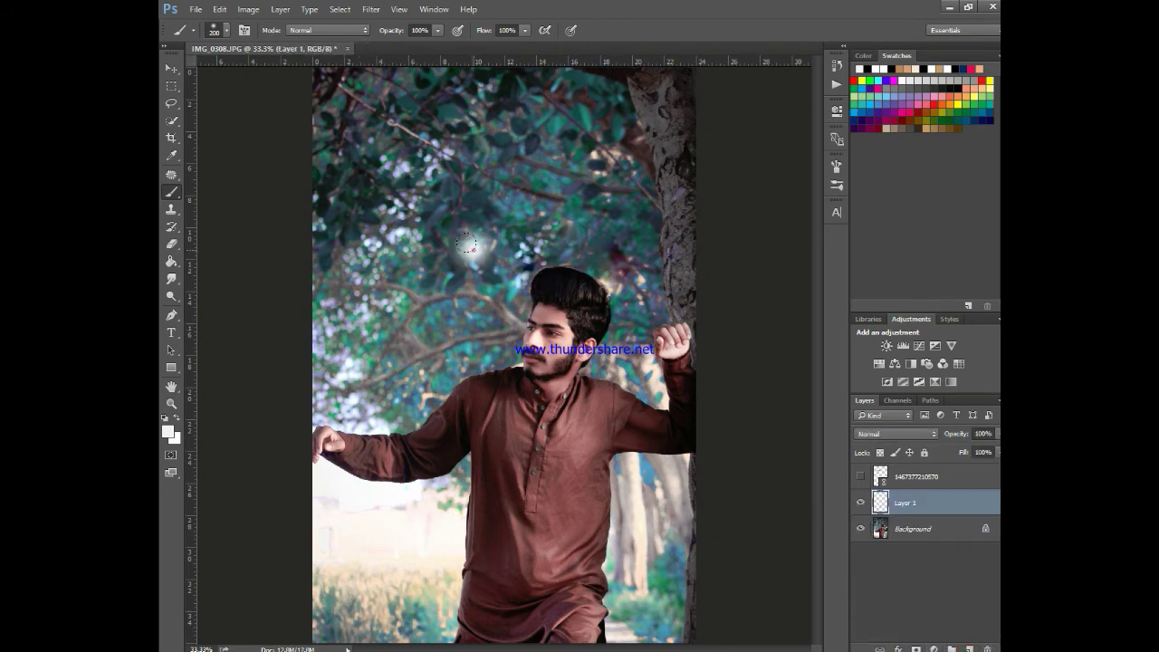
key(ctrl+t)
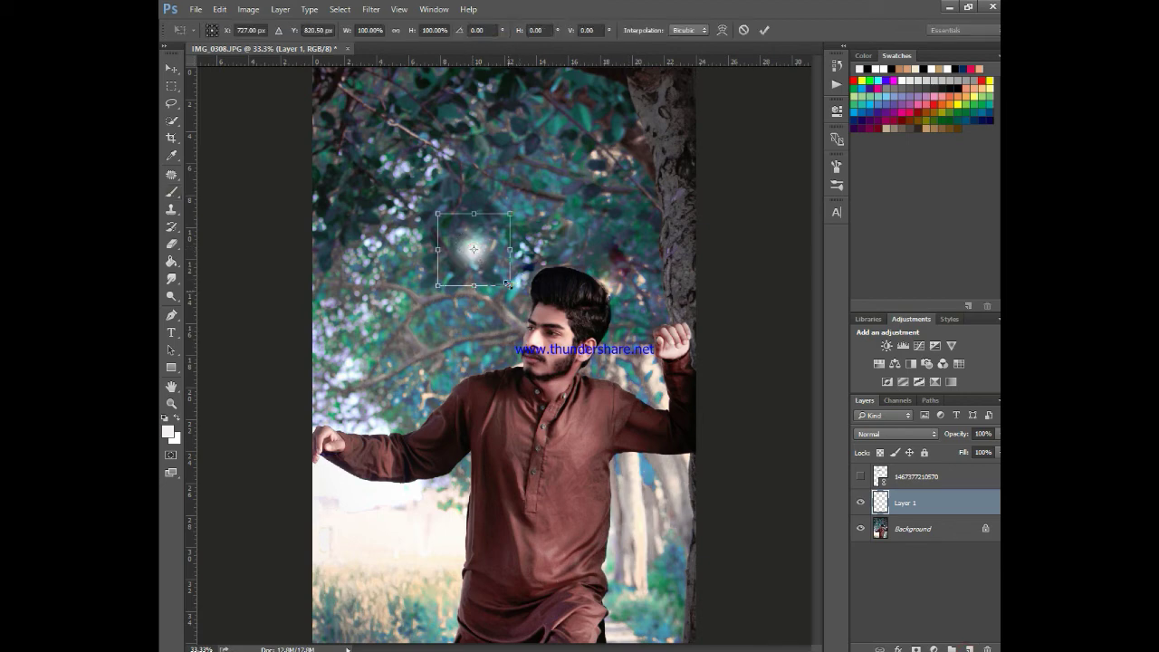
drag(506, 283, 841, 649)
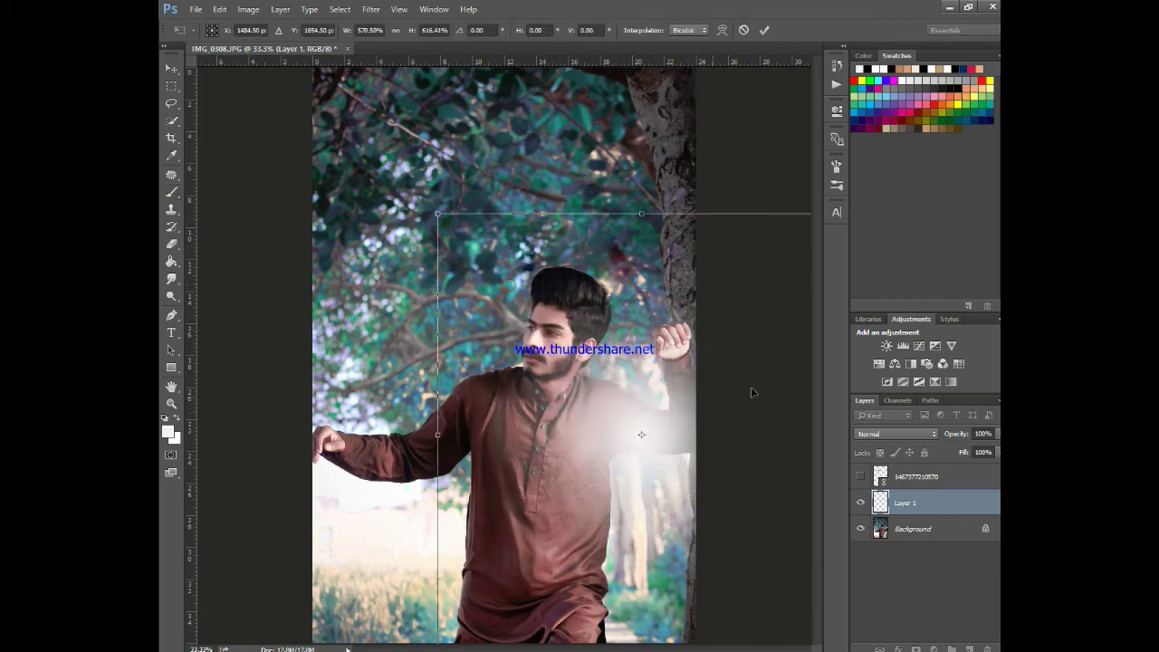
drag(751, 392, 898, 313)
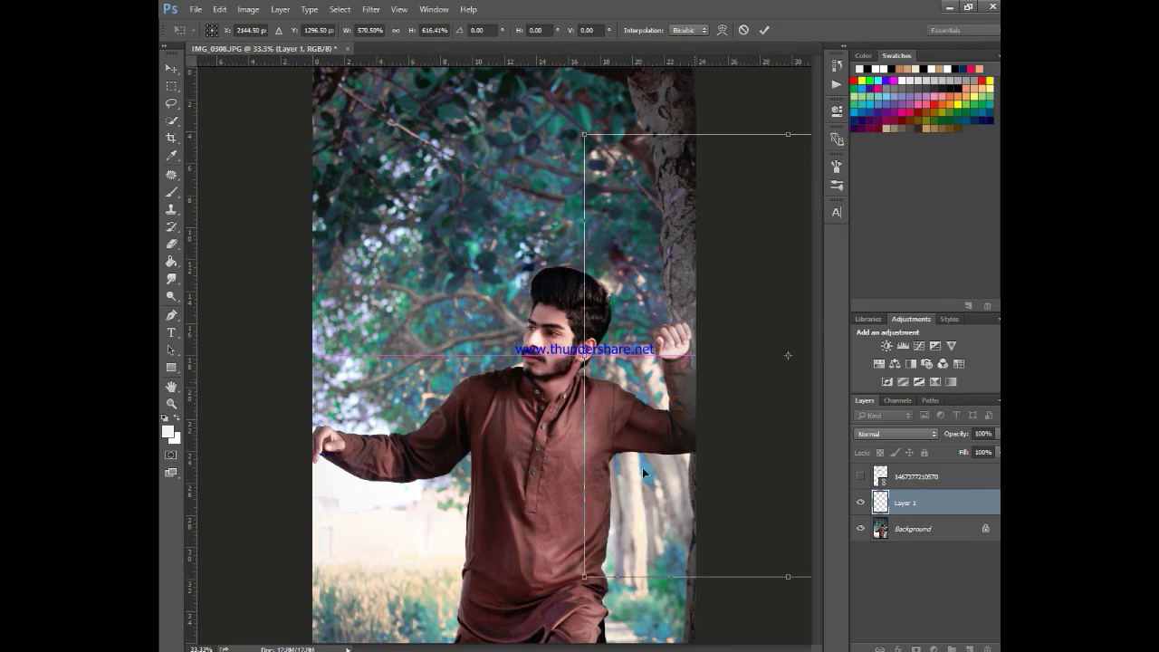
drag(588, 621, 596, 639)
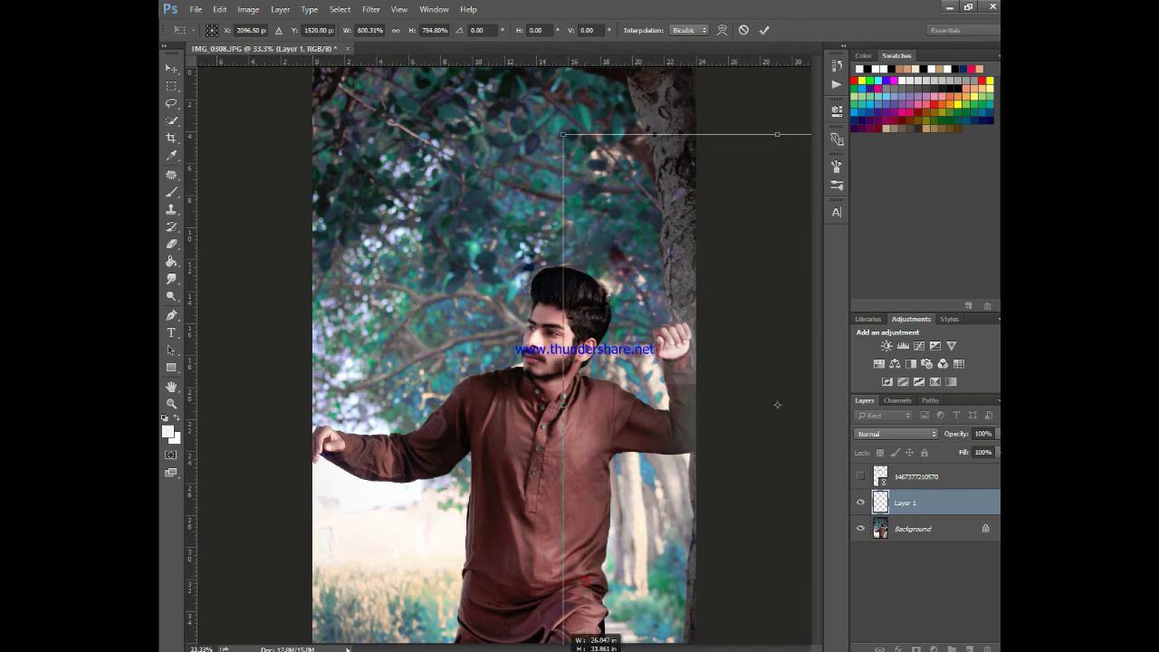
drag(771, 420, 731, 373)
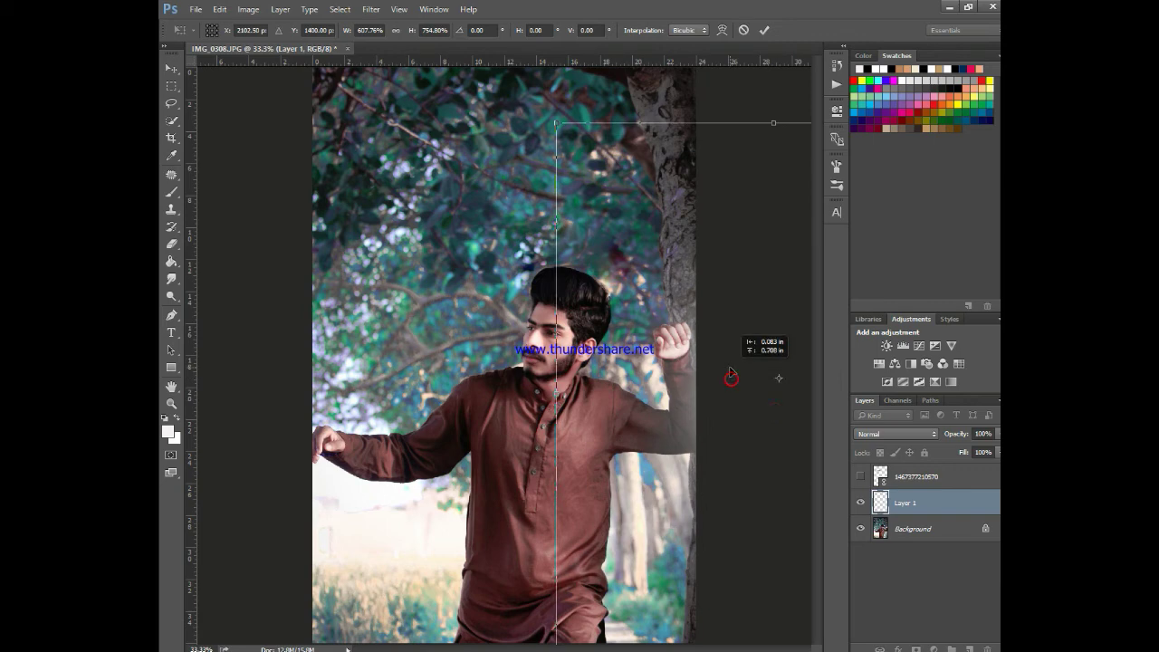
click(766, 30)
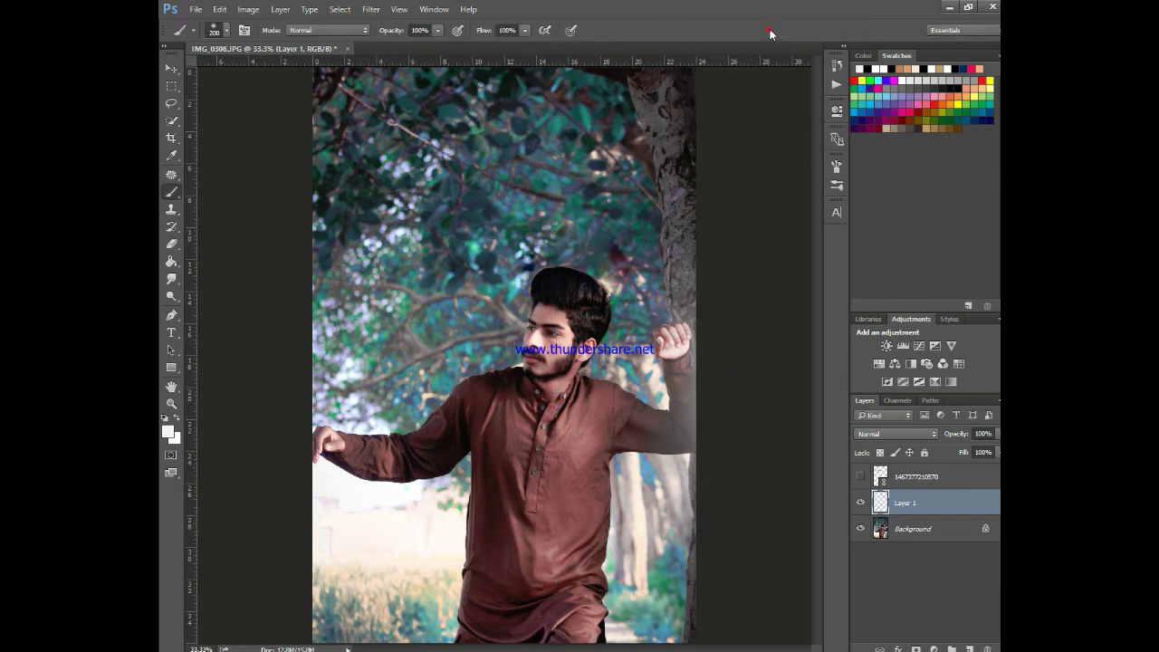
Step: Merge the glow layer into the photo and make the Eid Mubarak text layer visible
shift+click(927, 530)
key(ctrl+e)
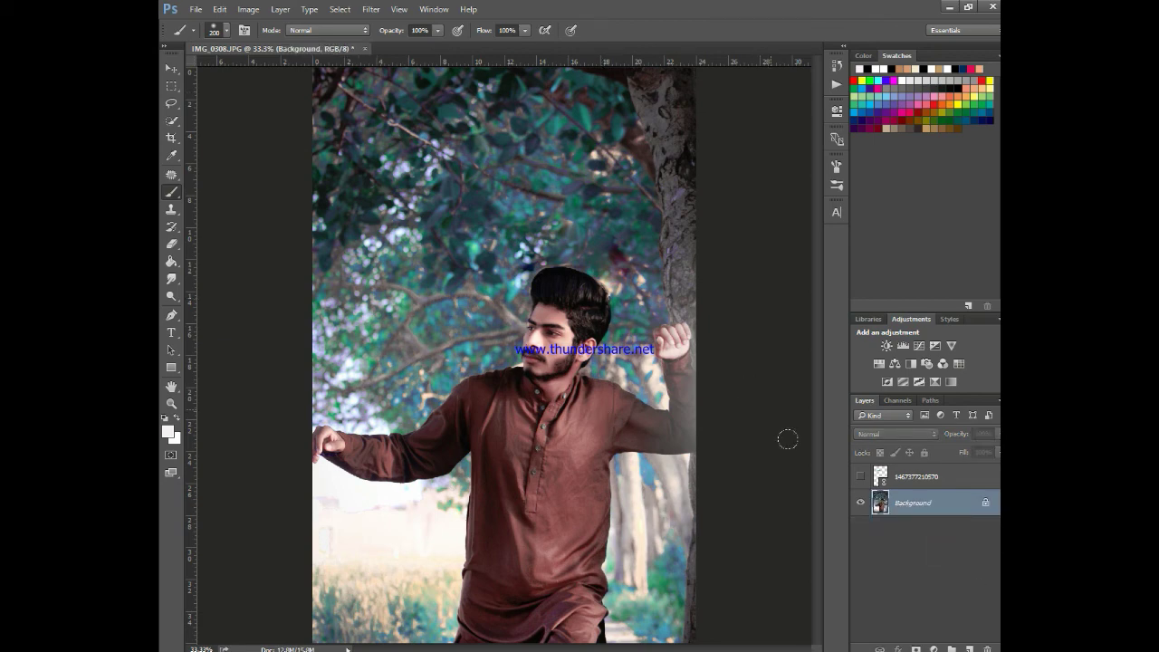
click(860, 476)
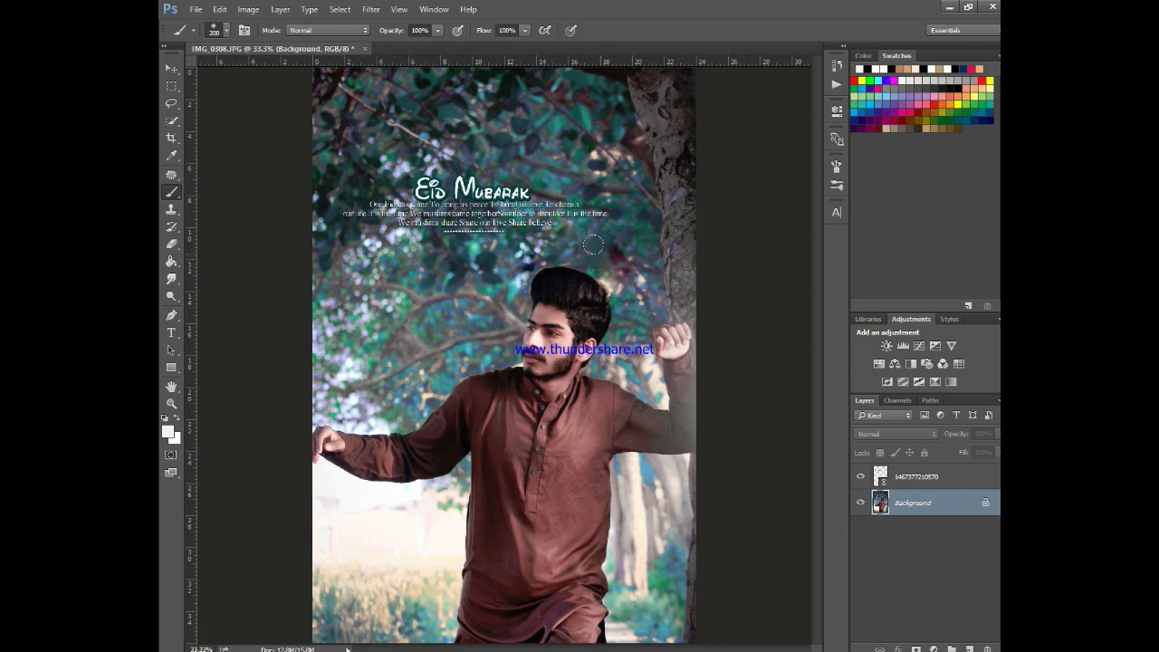
Step: Enlarge, level and raise the Eid Mubarak text above the man's head
click(945, 473)
key(ctrl+t)
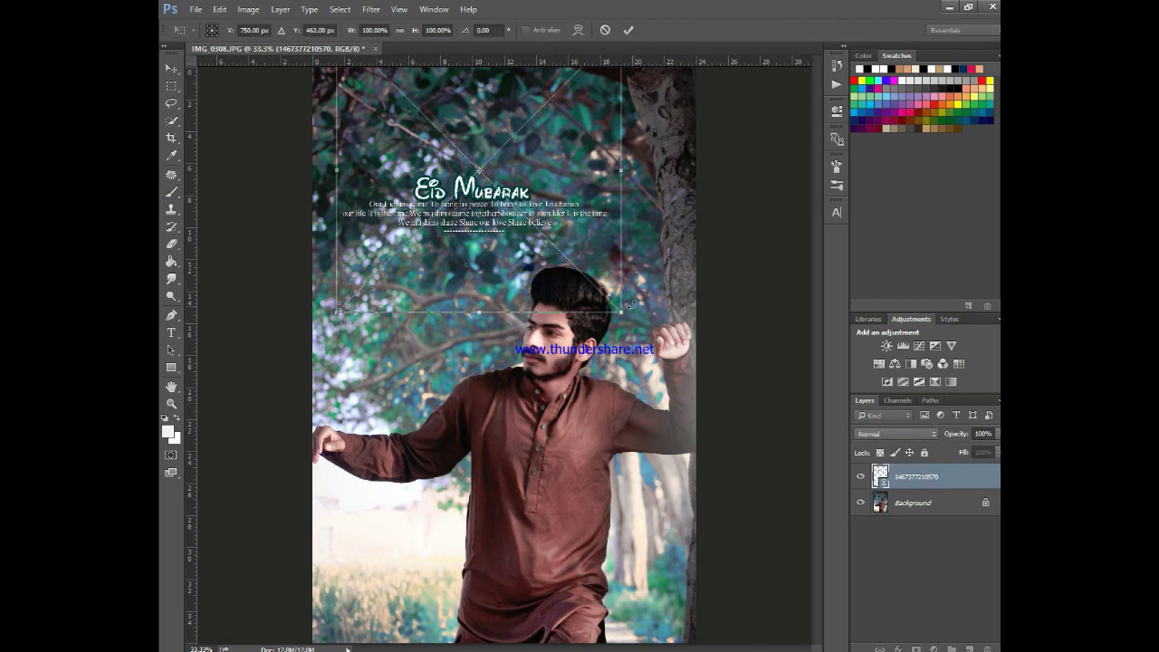
drag(637, 323, 656, 361)
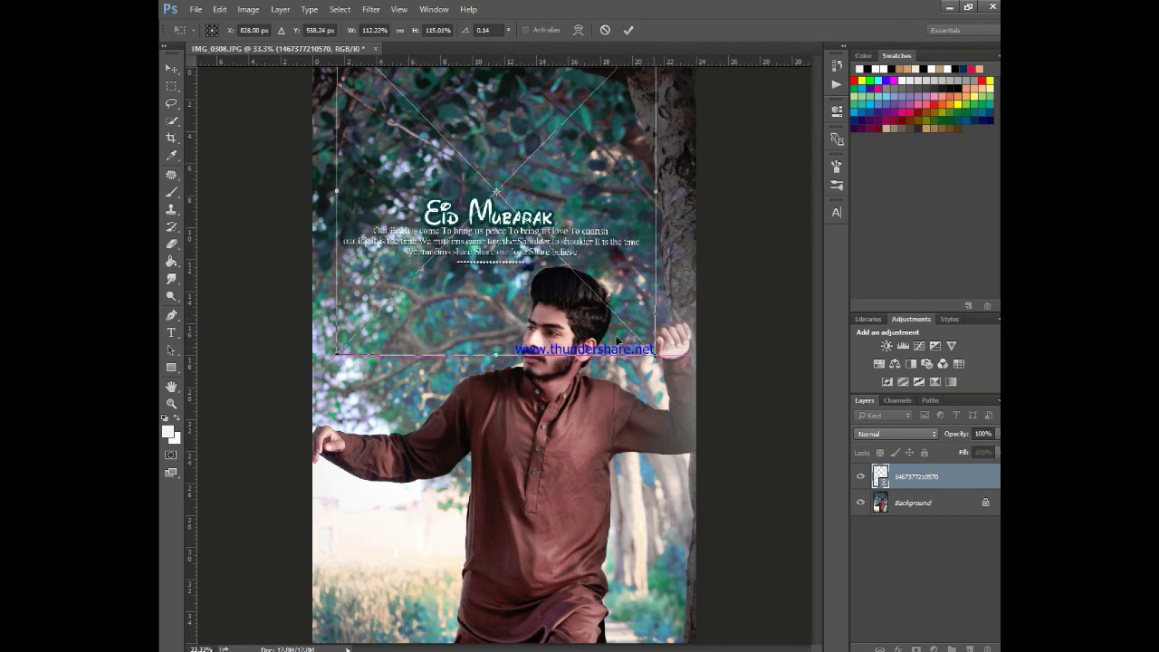
mouse_move(577, 276)
mouse_down()
mouse_move(586, 225)
mouse_move(586, 240)
mouse_up()
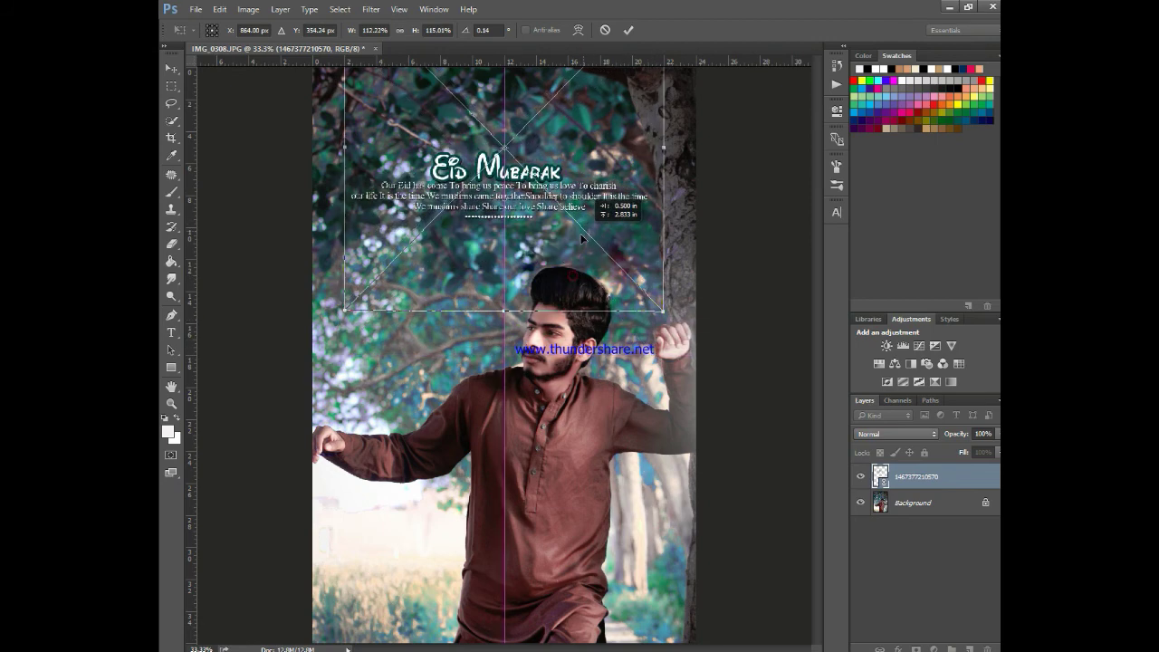
drag(692, 321, 694, 319)
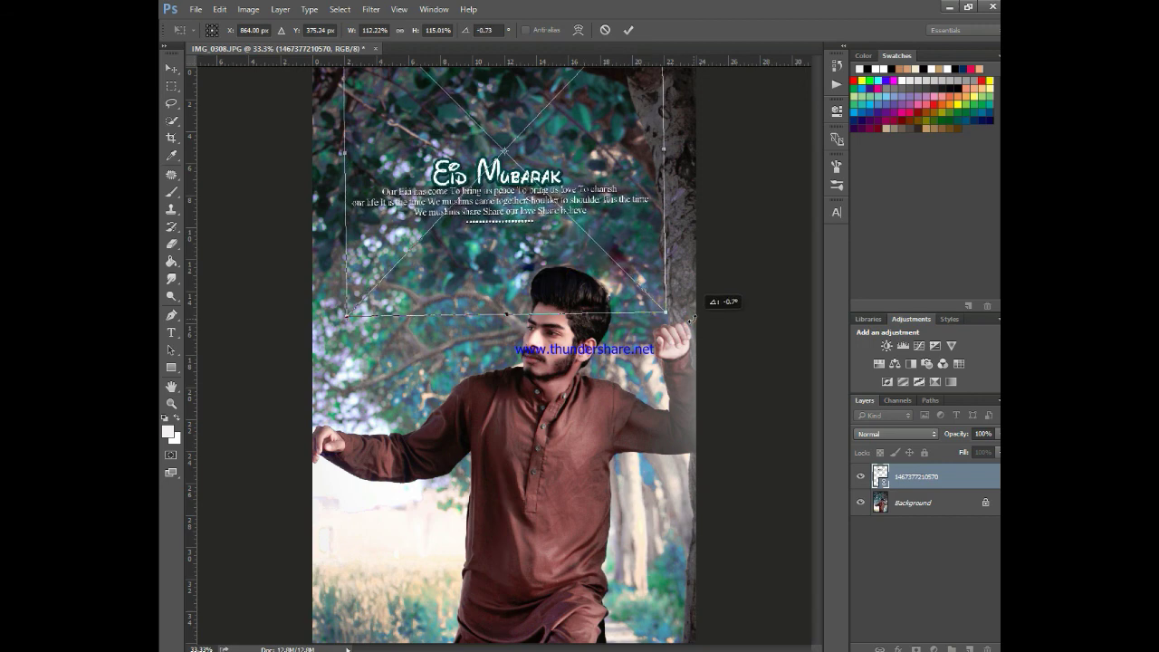
mouse_move(667, 313)
mouse_down()
mouse_move(679, 331)
mouse_move(608, 231)
mouse_up()
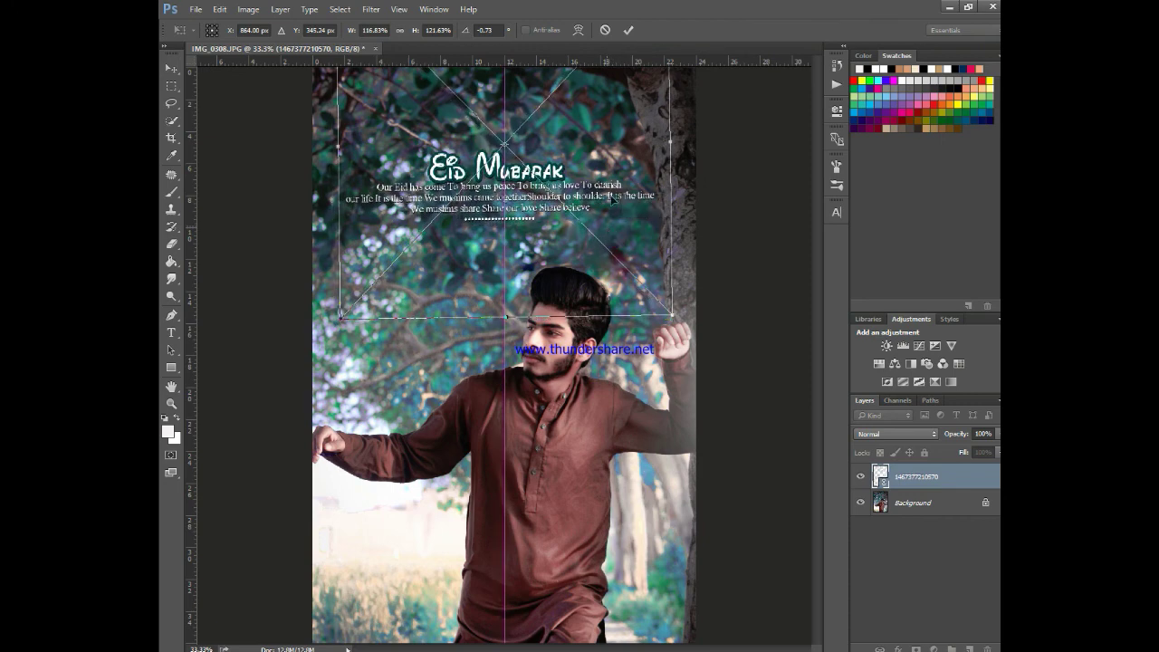
click(629, 31)
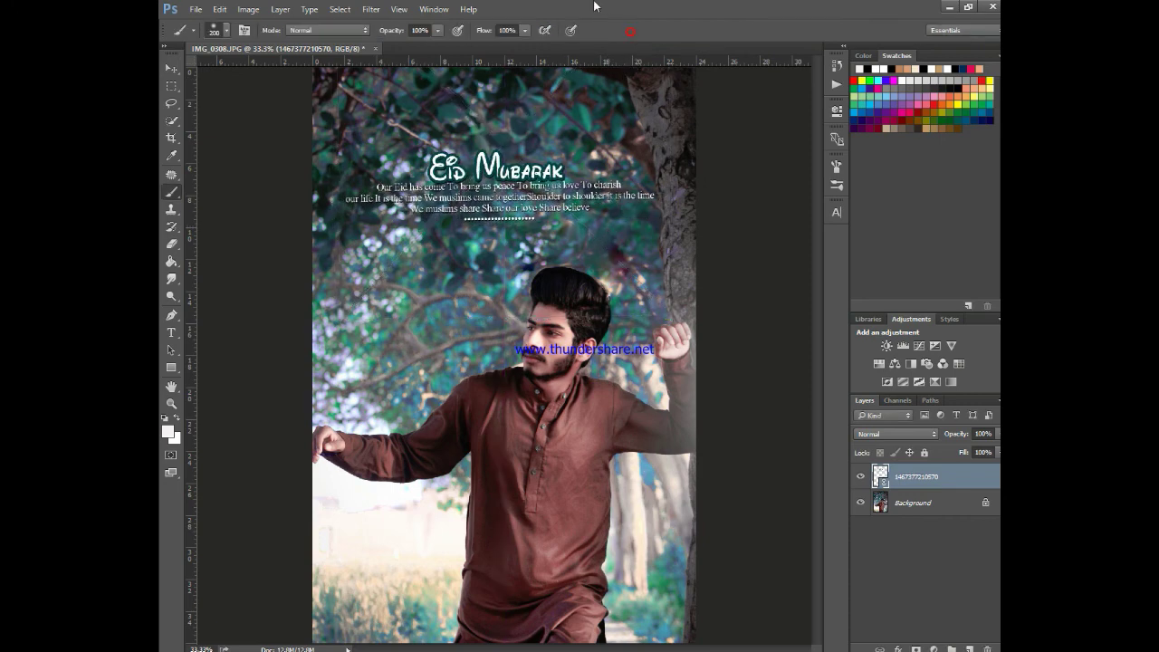
Step: Apply Levels to the Eid Mubarak text with input values 34, 1.00 and 144
key(ctrl+l)
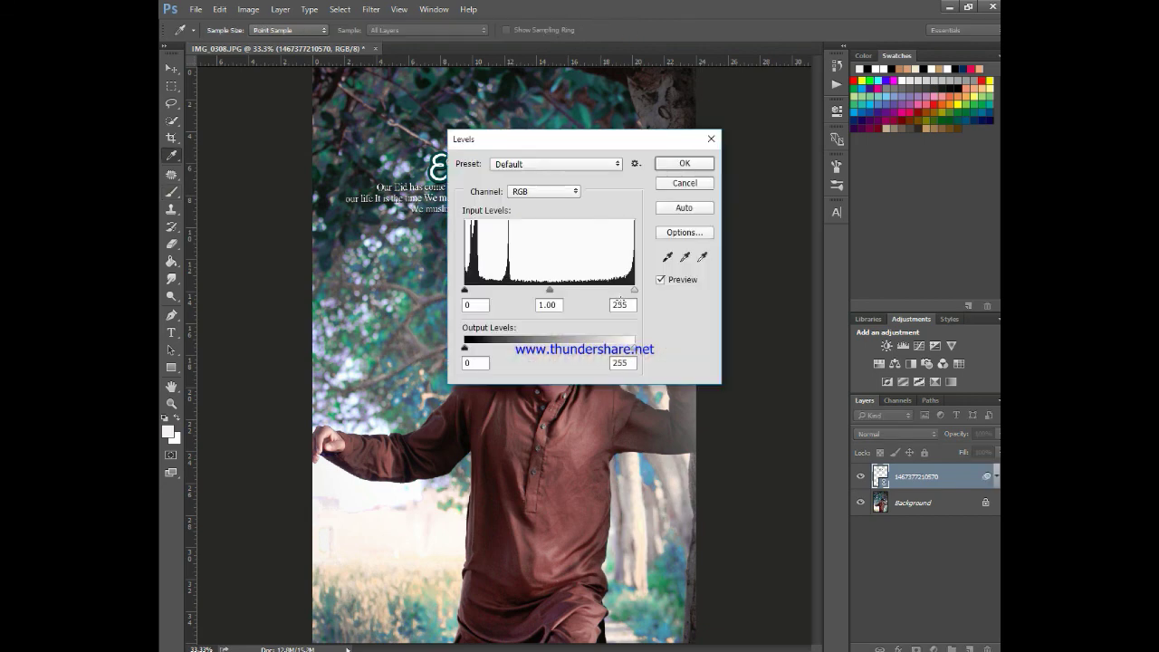
drag(572, 147, 763, 138)
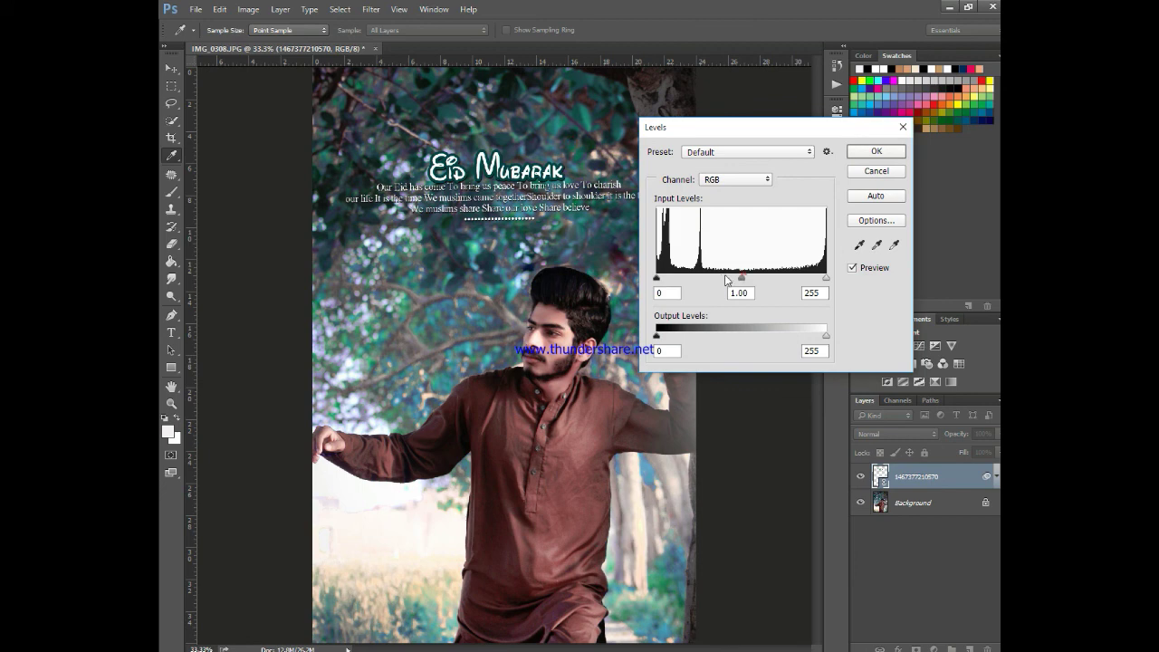
drag(826, 278, 752, 279)
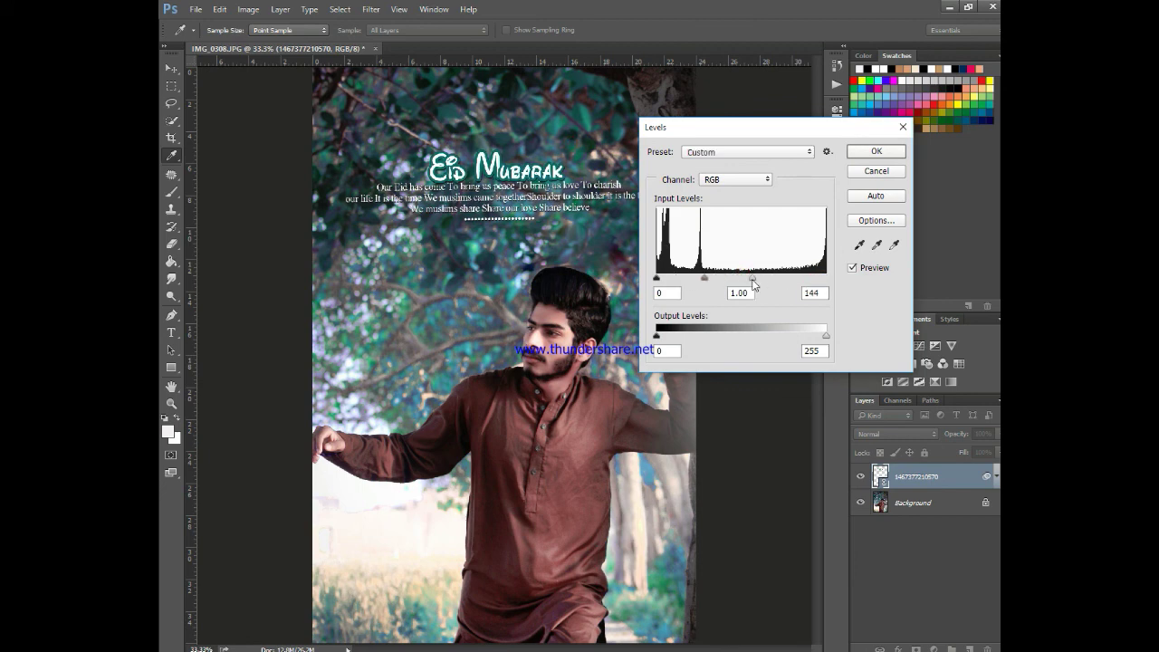
drag(657, 278, 678, 287)
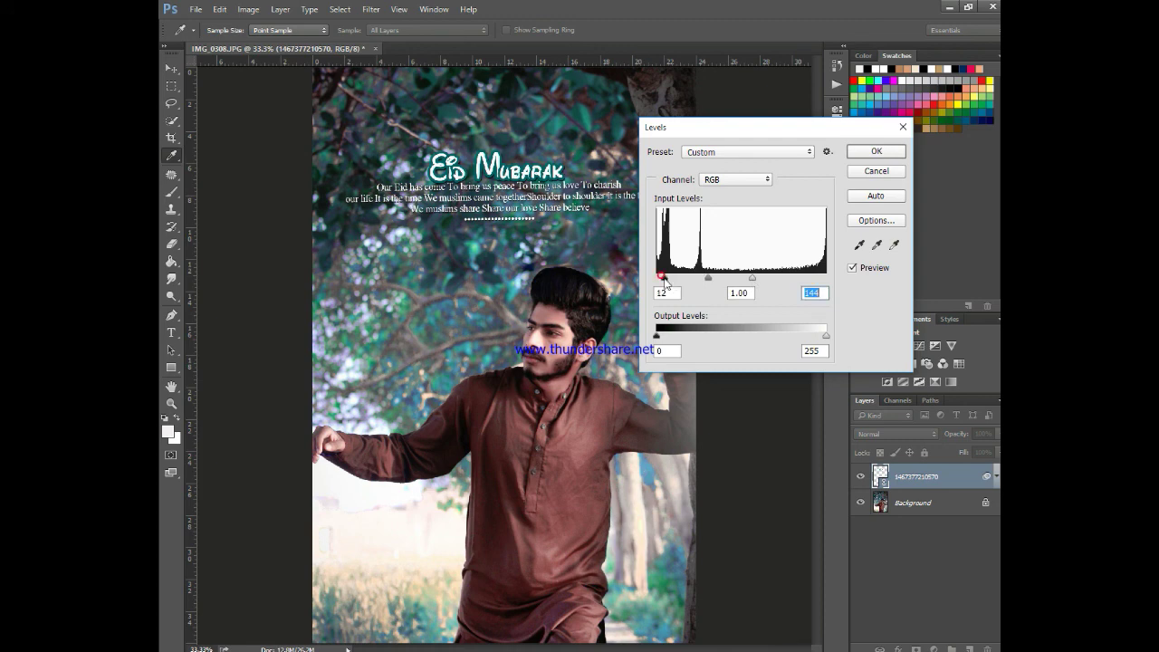
click(881, 149)
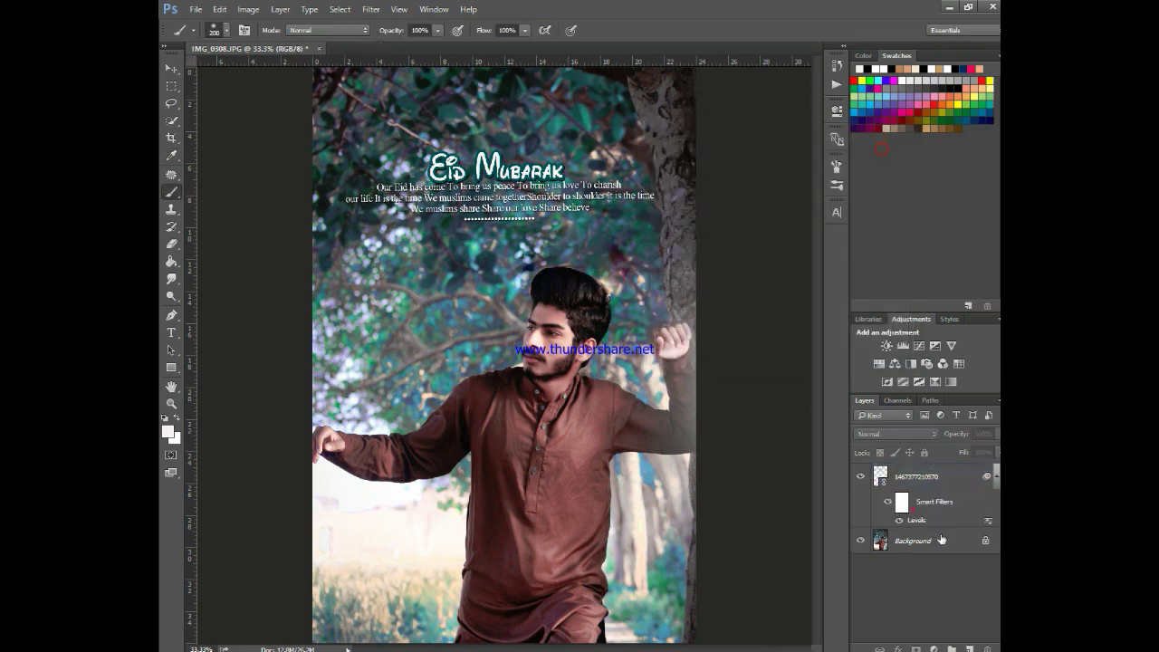
Step: Merge the Eid Mubarak text layer into the Background photo
click(941, 536)
ctrl+click(941, 474)
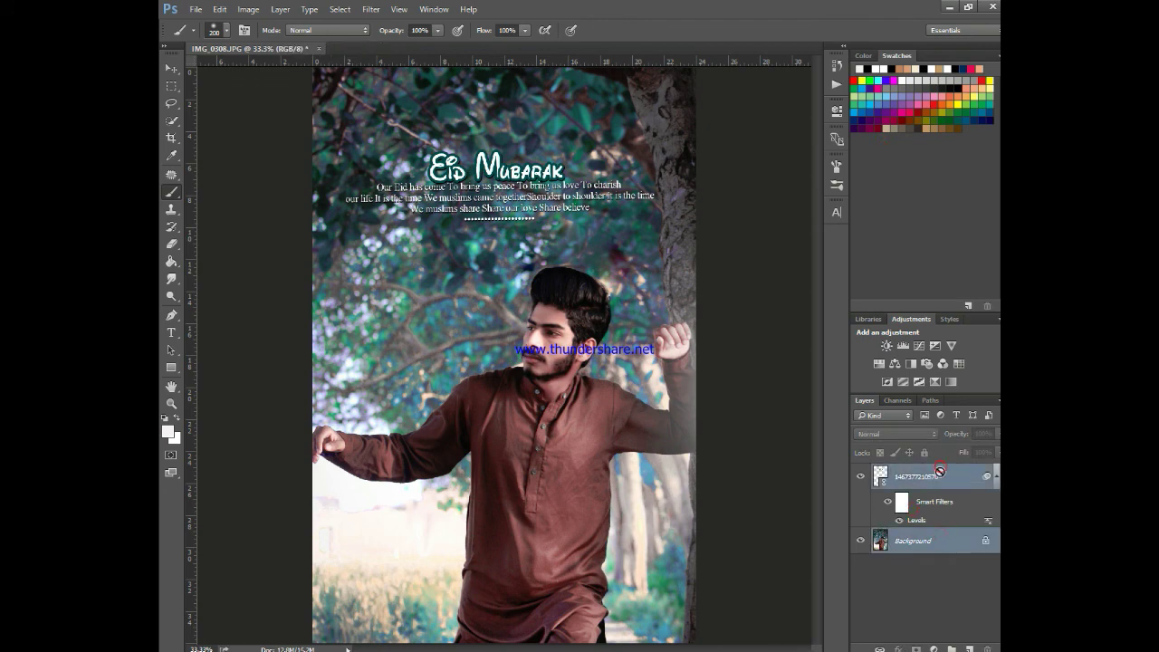
key(ctrl+e)
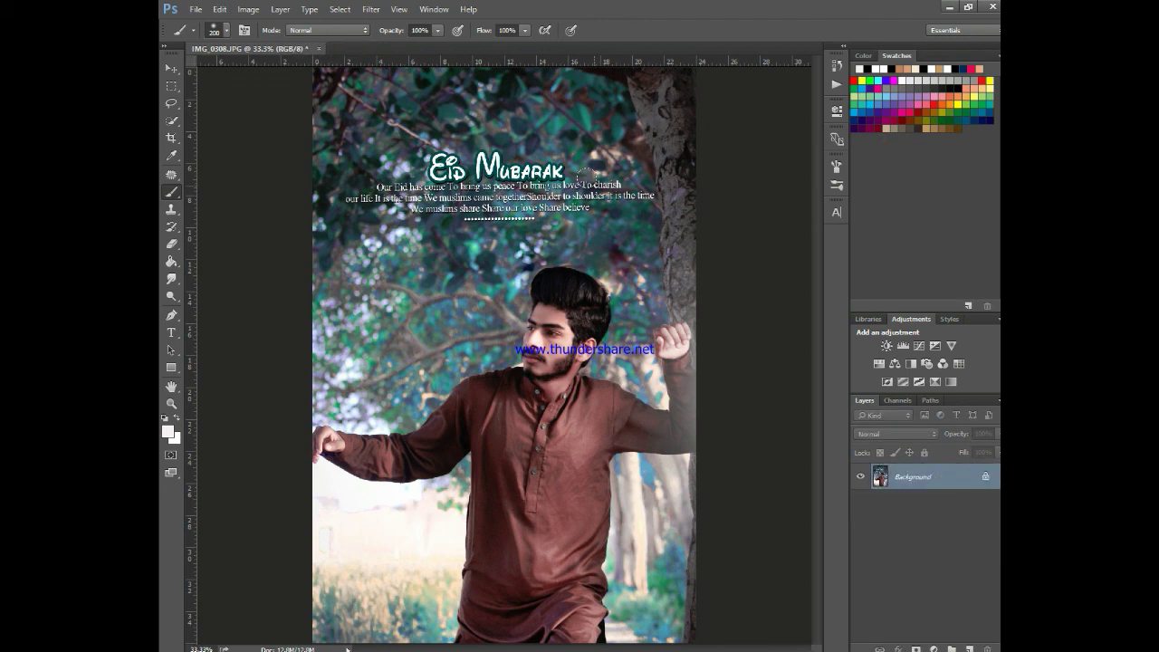